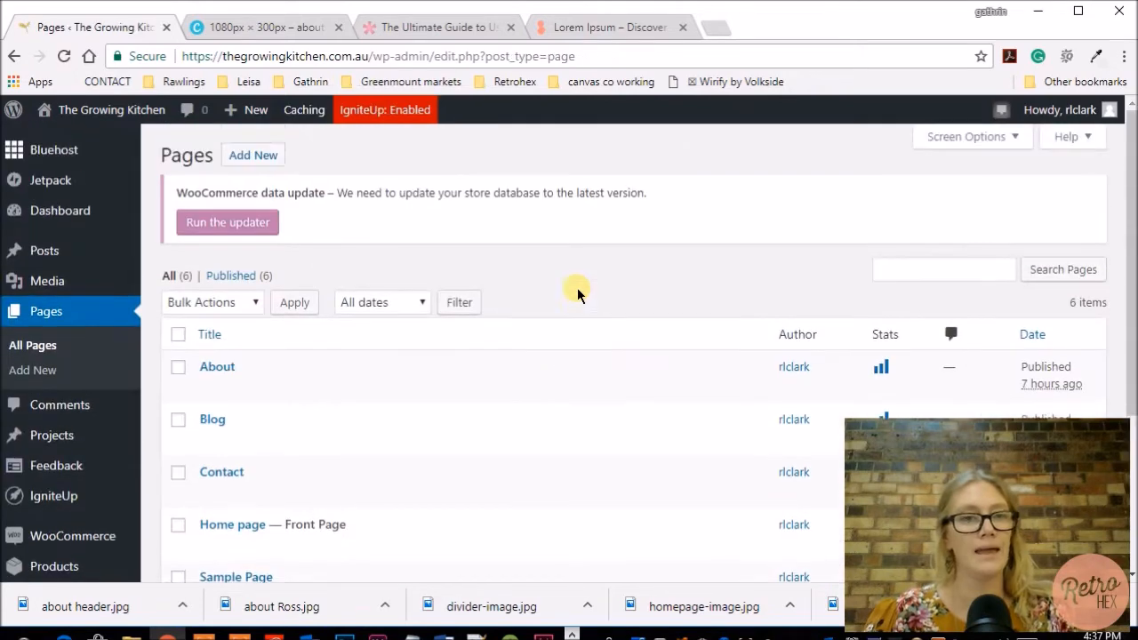
Open the Contact page for editing from the list of pages.
{"action": "scroll", "coordinate": [577, 287], "scroll_direction": "up", "scroll_amount": 3}
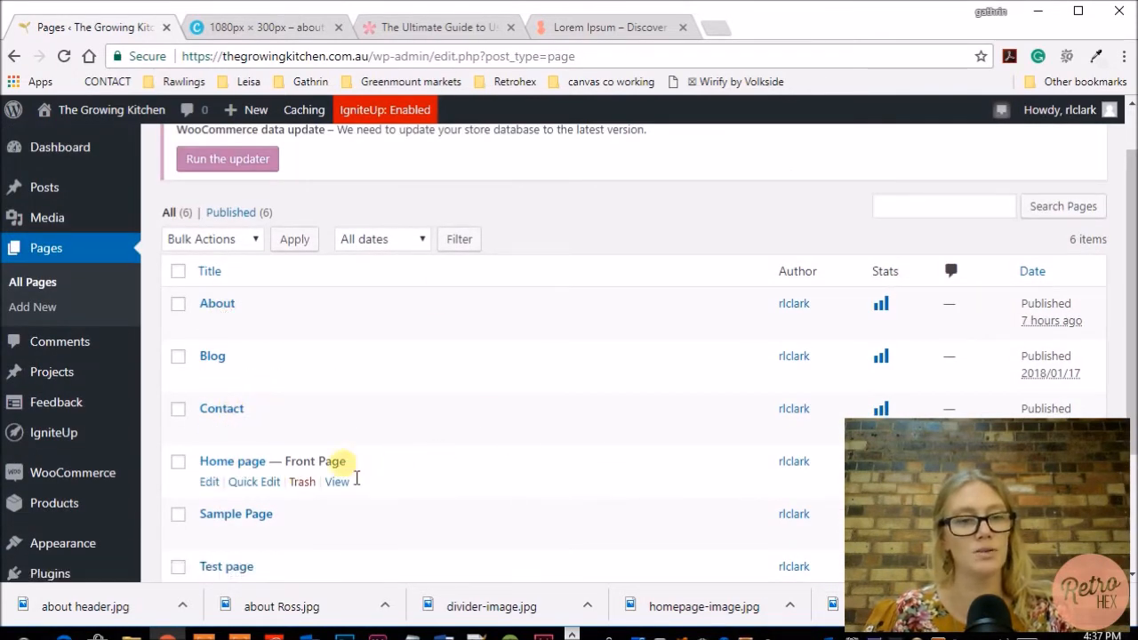
{"action": "left_click", "coordinate": [229, 410]}
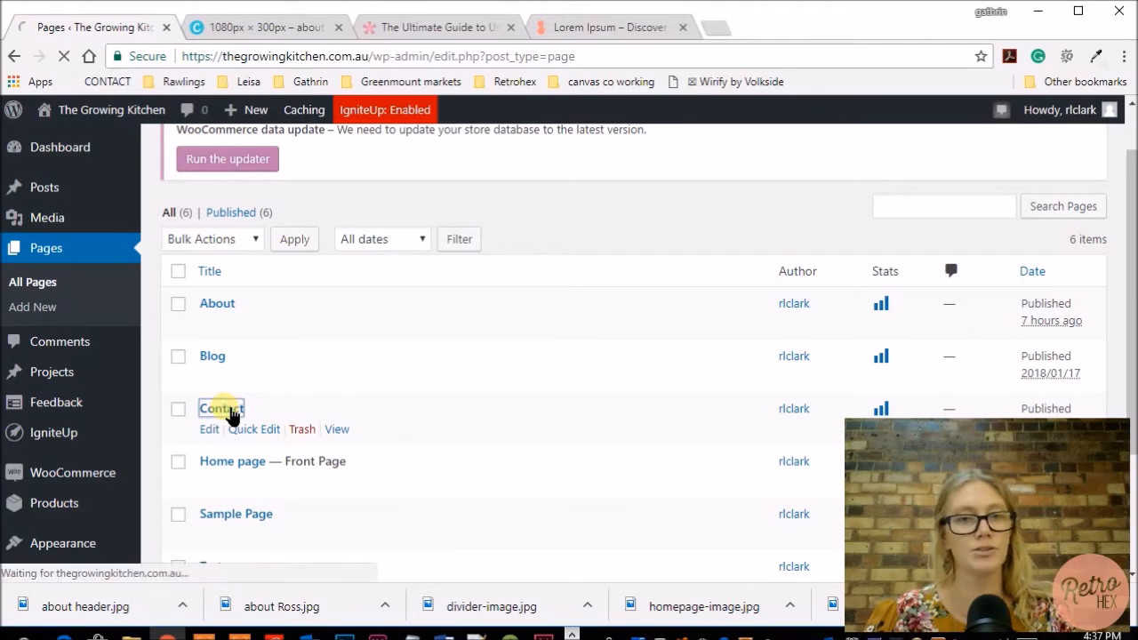
{"action": "scroll", "coordinate": [609, 377], "scroll_direction": "down", "scroll_amount": 1}
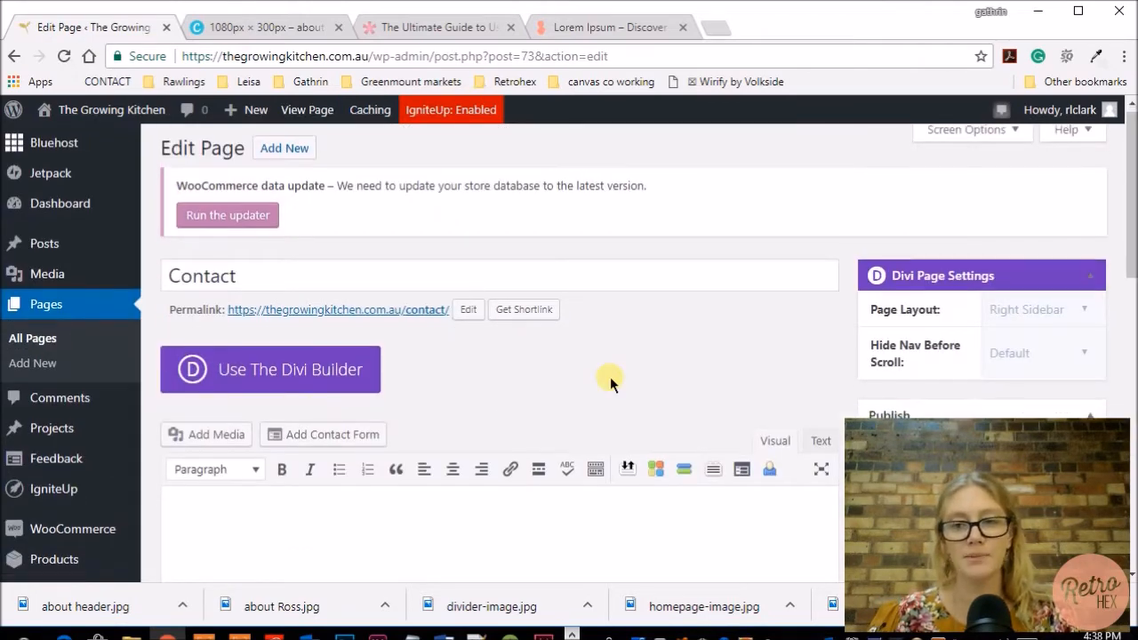
Switch the Contact page from the default editor to the Divi Builder.
{"action": "scroll", "coordinate": [610, 377], "scroll_direction": "up", "scroll_amount": 1}
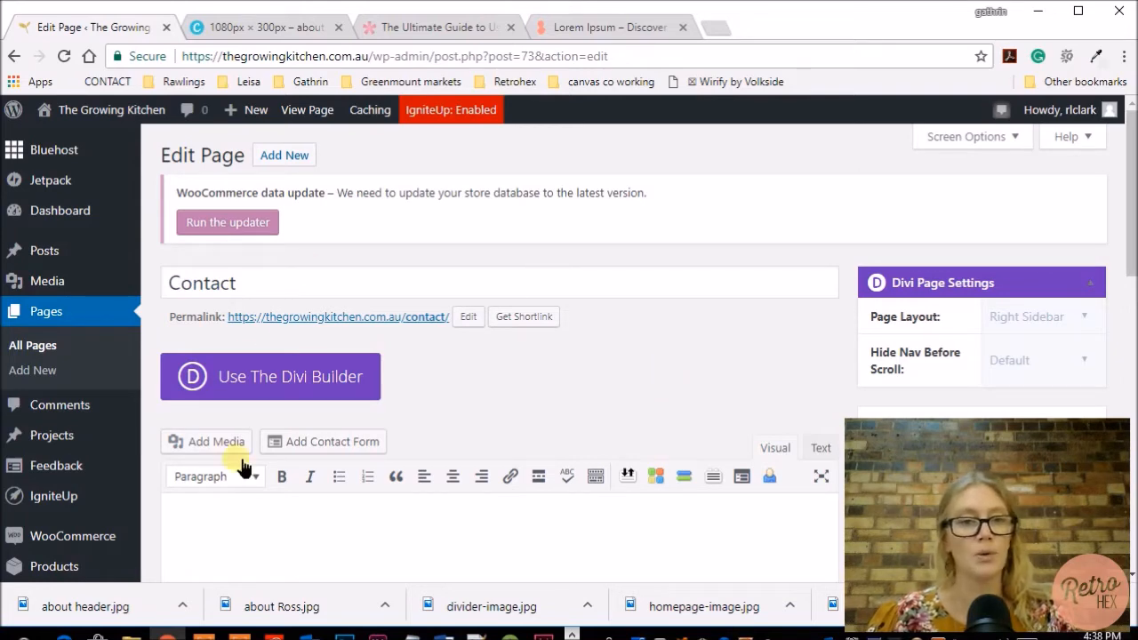
{"action": "scroll", "coordinate": [248, 296], "scroll_direction": "down", "scroll_amount": 2}
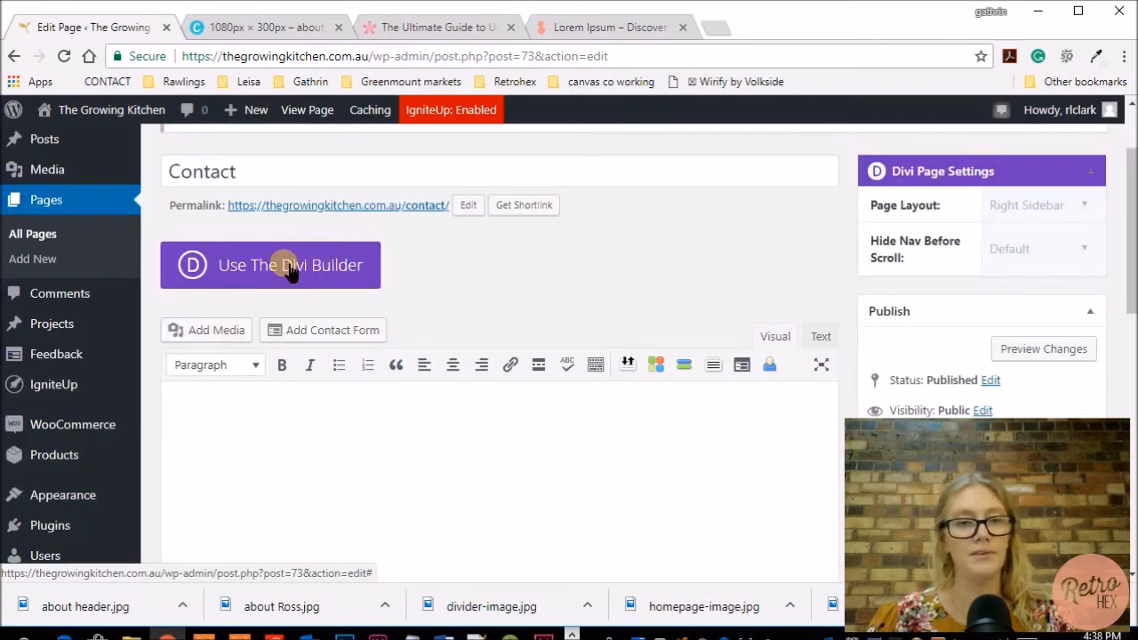
{"action": "scroll", "coordinate": [542, 267], "scroll_direction": "down", "scroll_amount": 4}
{"action": "scroll", "coordinate": [545, 272], "scroll_direction": "up", "scroll_amount": 3}
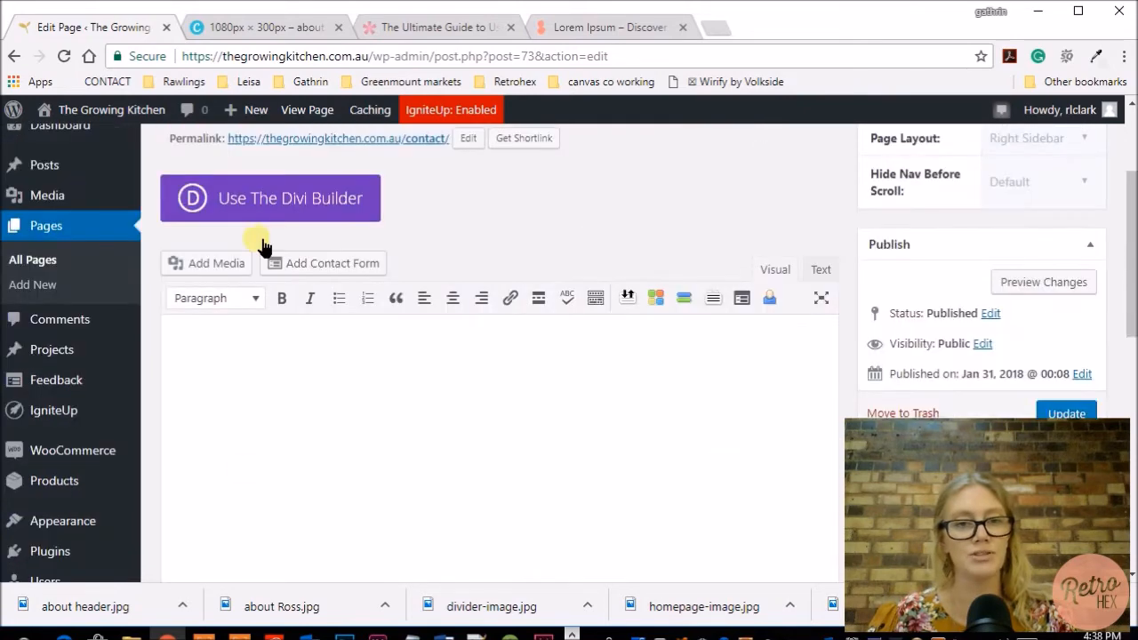
{"action": "scroll", "coordinate": [405, 355], "scroll_direction": "up", "scroll_amount": 1}
{"action": "scroll", "coordinate": [445, 490], "scroll_direction": "down", "scroll_amount": 2}
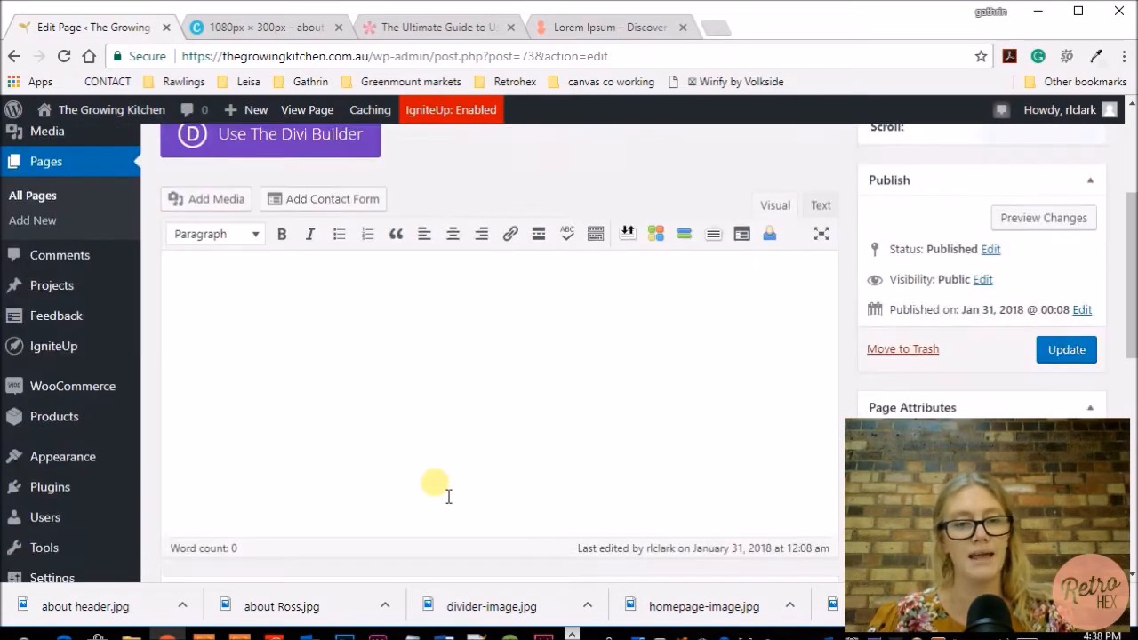
{"action": "scroll", "coordinate": [437, 483], "scroll_direction": "up", "scroll_amount": 4}
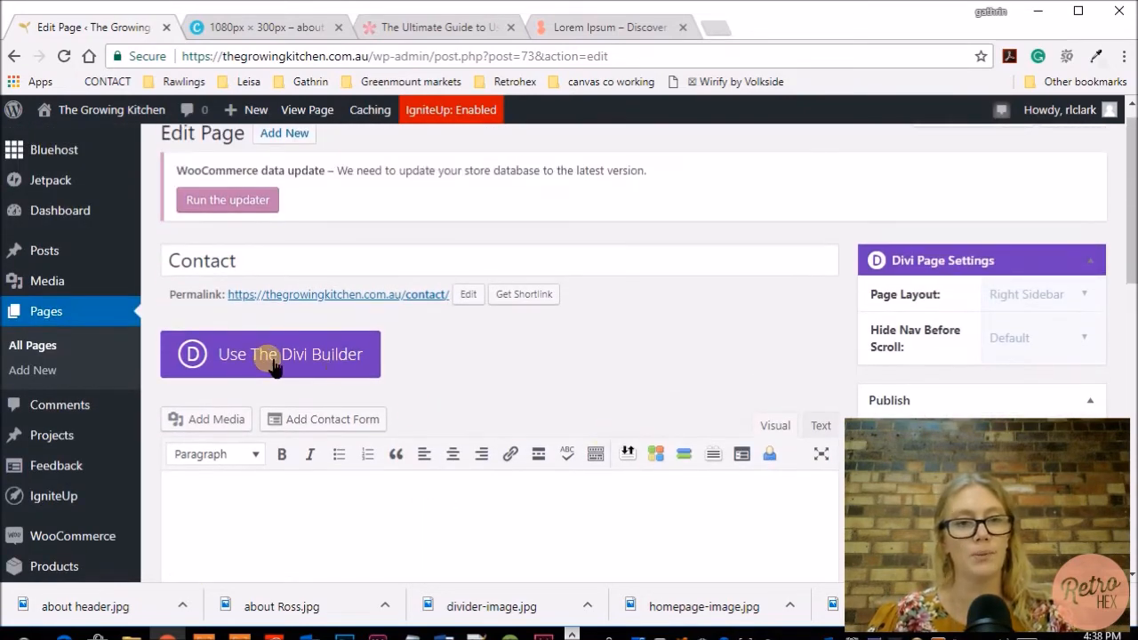
{"action": "left_click", "coordinate": [302, 359]}
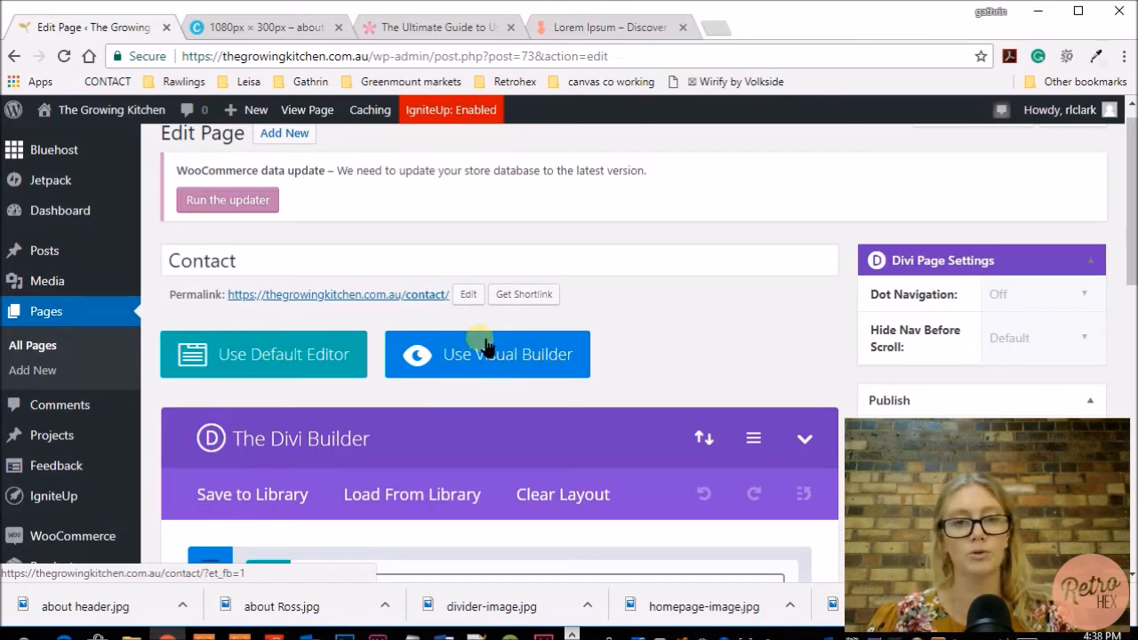
Examine the Contact page's Divi Builder layout, including its empty section, row and options for adding sections.
{"action": "scroll", "coordinate": [577, 311], "scroll_direction": "down", "scroll_amount": 1}
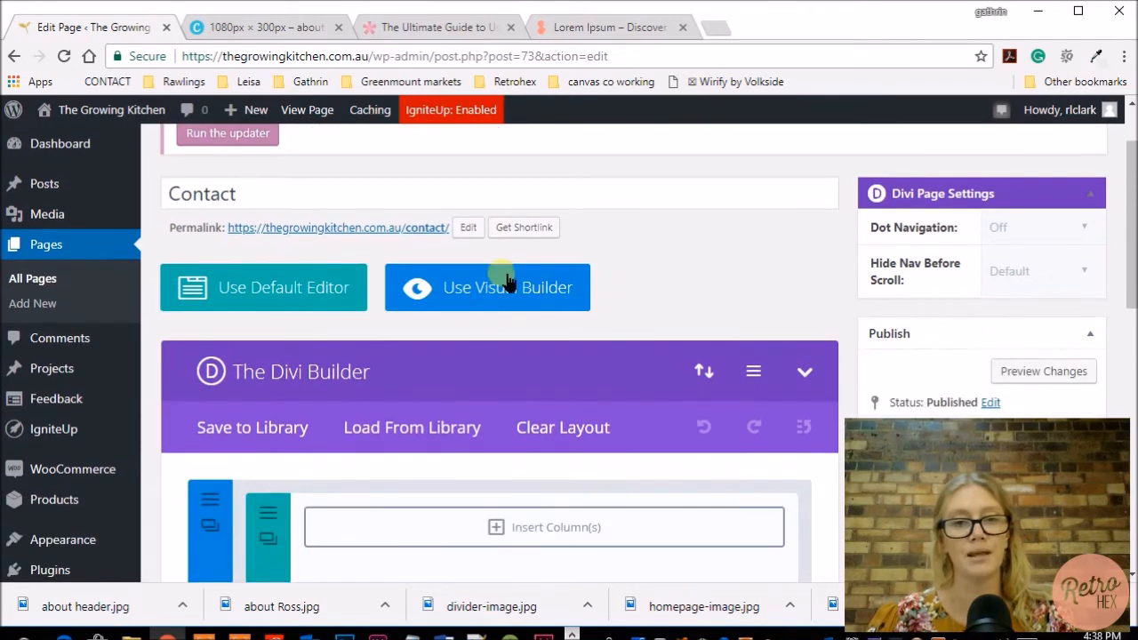
{"action": "scroll", "coordinate": [698, 266], "scroll_direction": "down", "scroll_amount": 1}
{"action": "scroll", "coordinate": [699, 266], "scroll_direction": "down", "scroll_amount": 1}
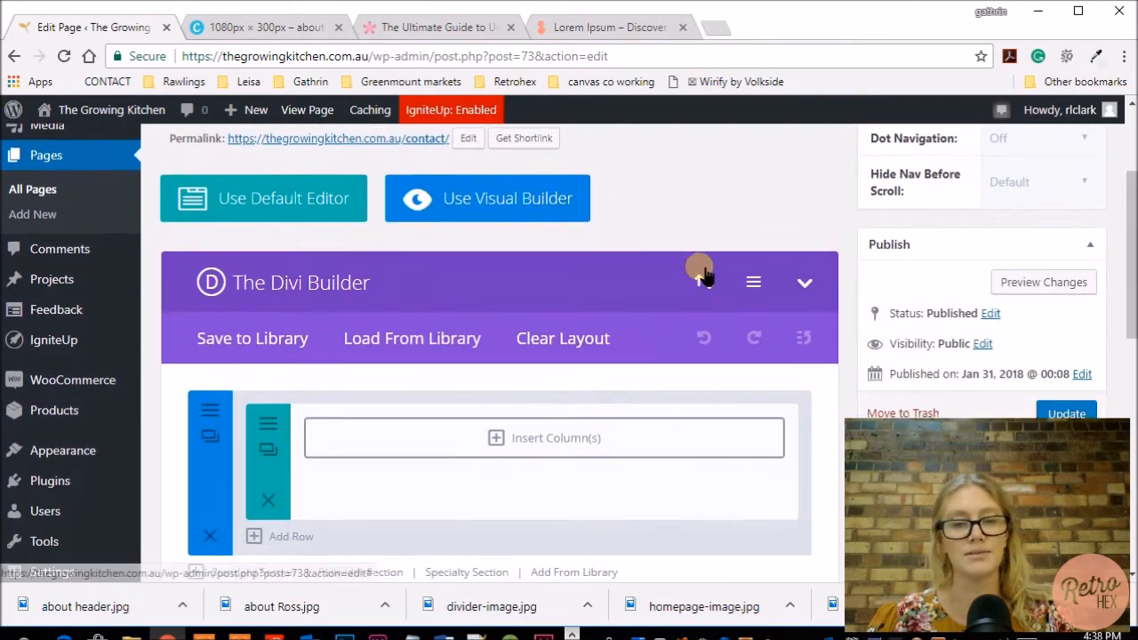
{"action": "scroll", "coordinate": [701, 267], "scroll_direction": "down", "scroll_amount": 1}
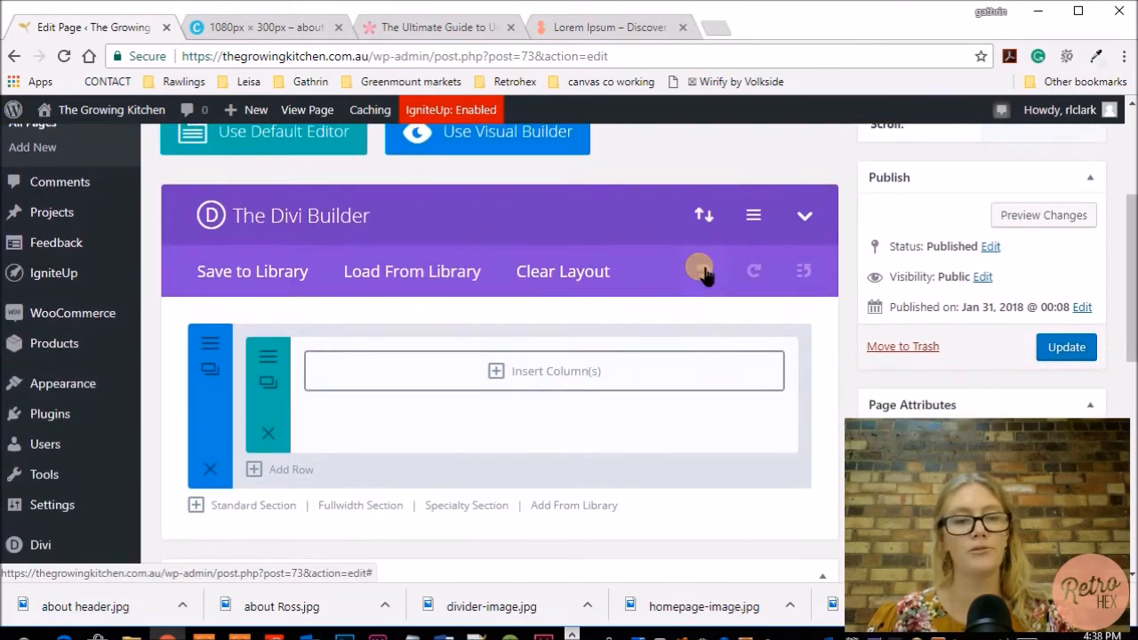
{"action": "scroll", "coordinate": [371, 448], "scroll_direction": "up", "scroll_amount": 1}
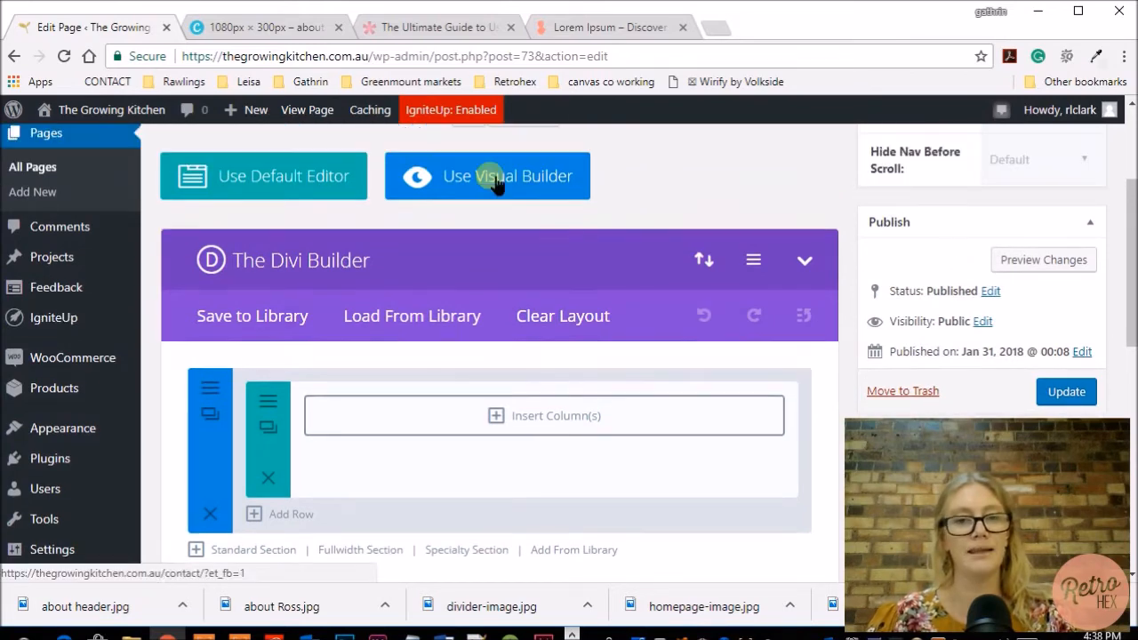
{"action": "scroll", "coordinate": [418, 494], "scroll_direction": "down", "scroll_amount": 2}
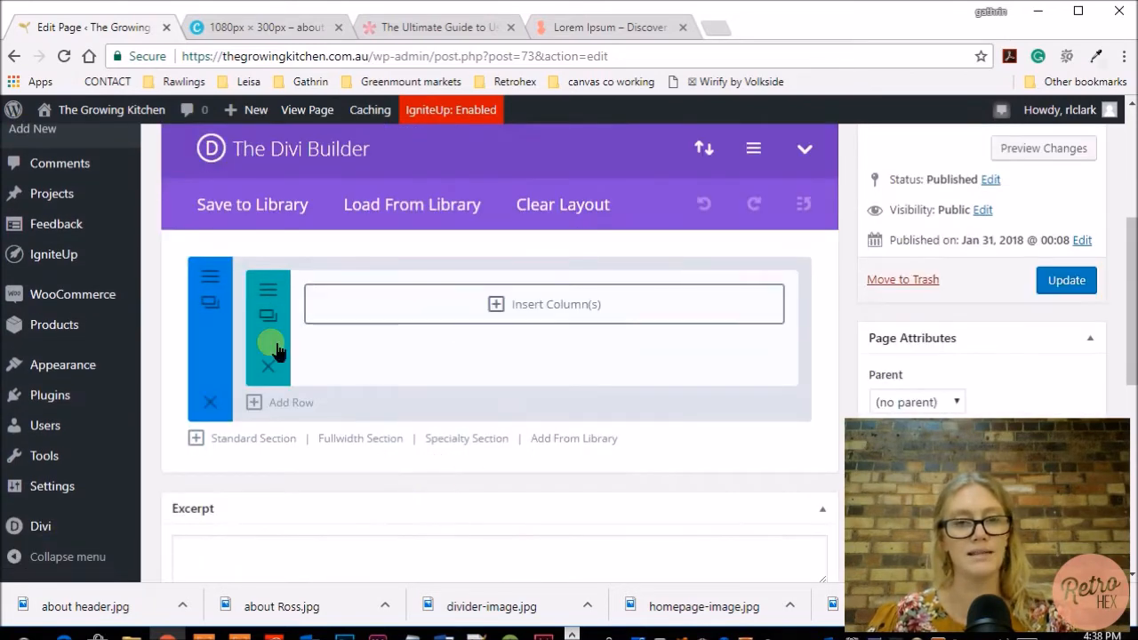
{"action": "scroll", "coordinate": [529, 518], "scroll_direction": "down", "scroll_amount": 1}
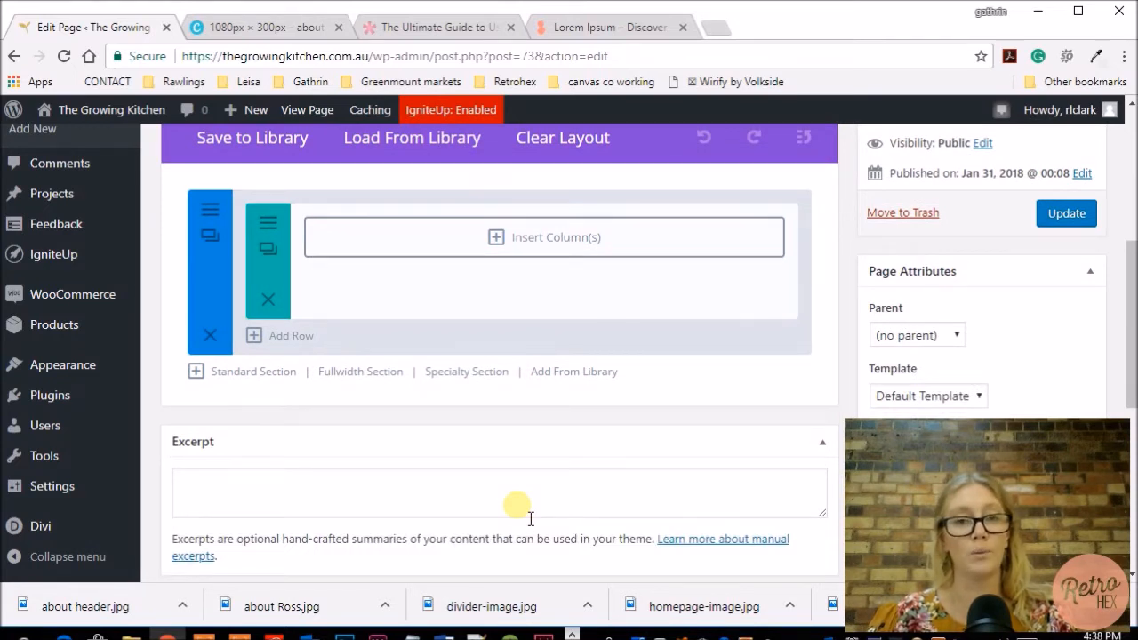
{"action": "scroll", "coordinate": [525, 514], "scroll_direction": "up", "scroll_amount": 1}
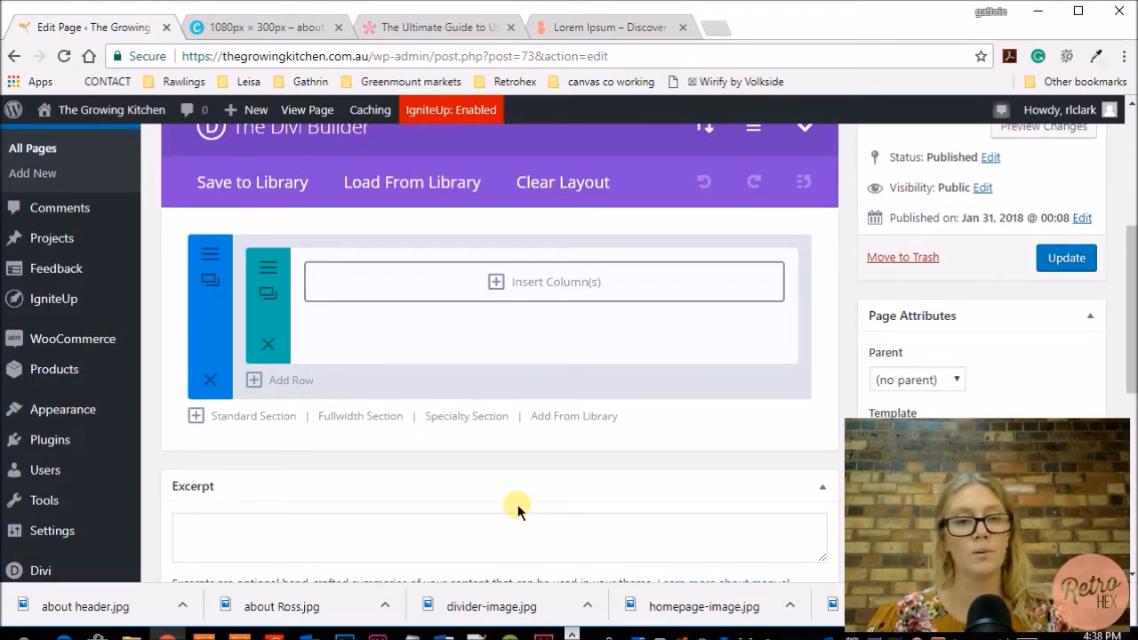
{"action": "scroll", "coordinate": [517, 504], "scroll_direction": "up", "scroll_amount": 1}
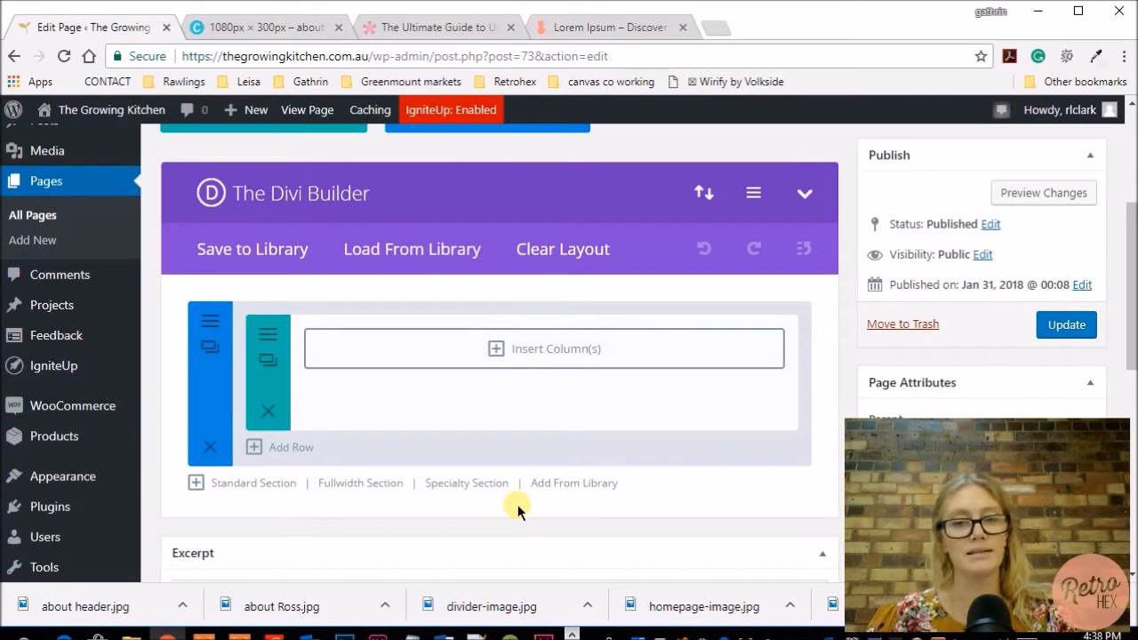
{"action": "scroll", "coordinate": [518, 504], "scroll_direction": "down", "scroll_amount": 1}
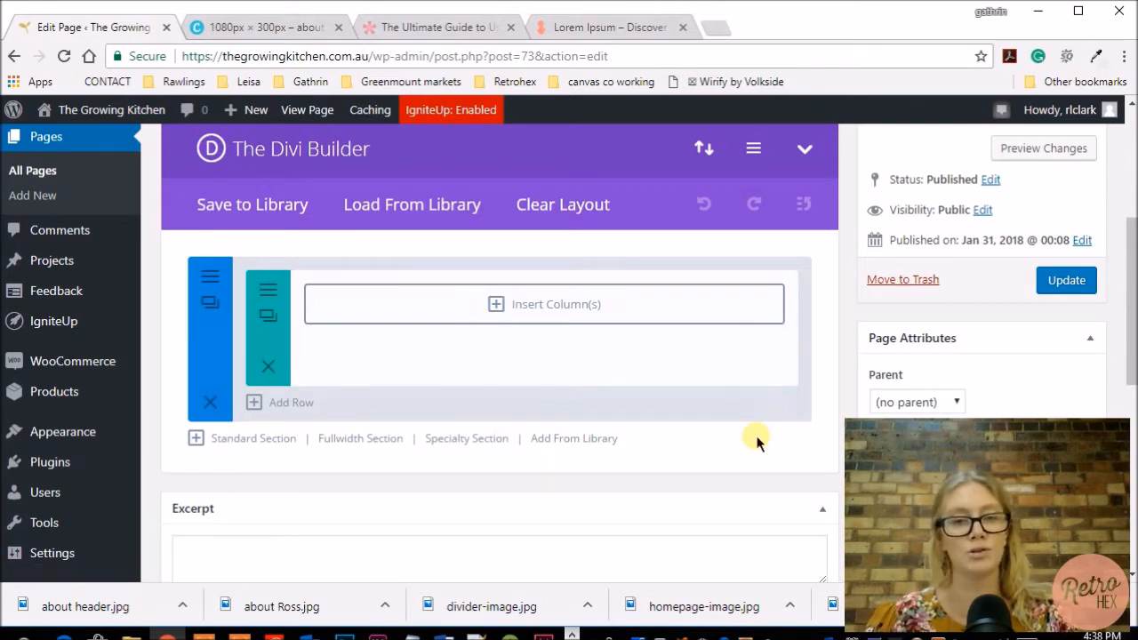
{"action": "scroll", "coordinate": [701, 480], "scroll_direction": "down", "scroll_amount": 1}
{"action": "scroll", "coordinate": [701, 480], "scroll_direction": "up", "scroll_amount": 1}
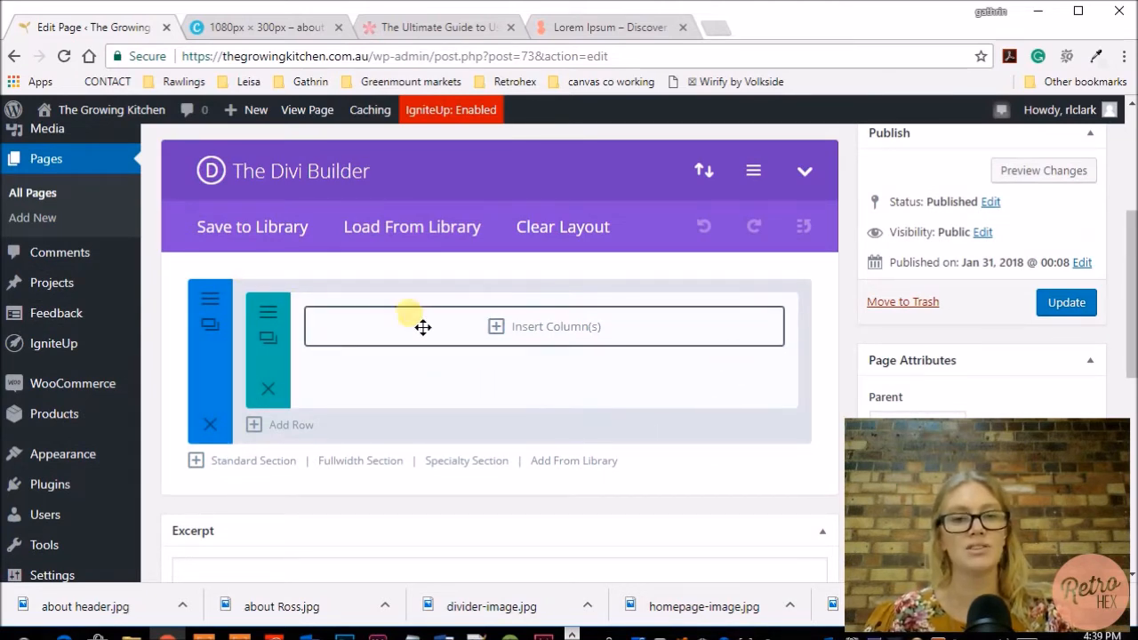
{"action": "scroll", "coordinate": [633, 471], "scroll_direction": "down", "scroll_amount": 1}
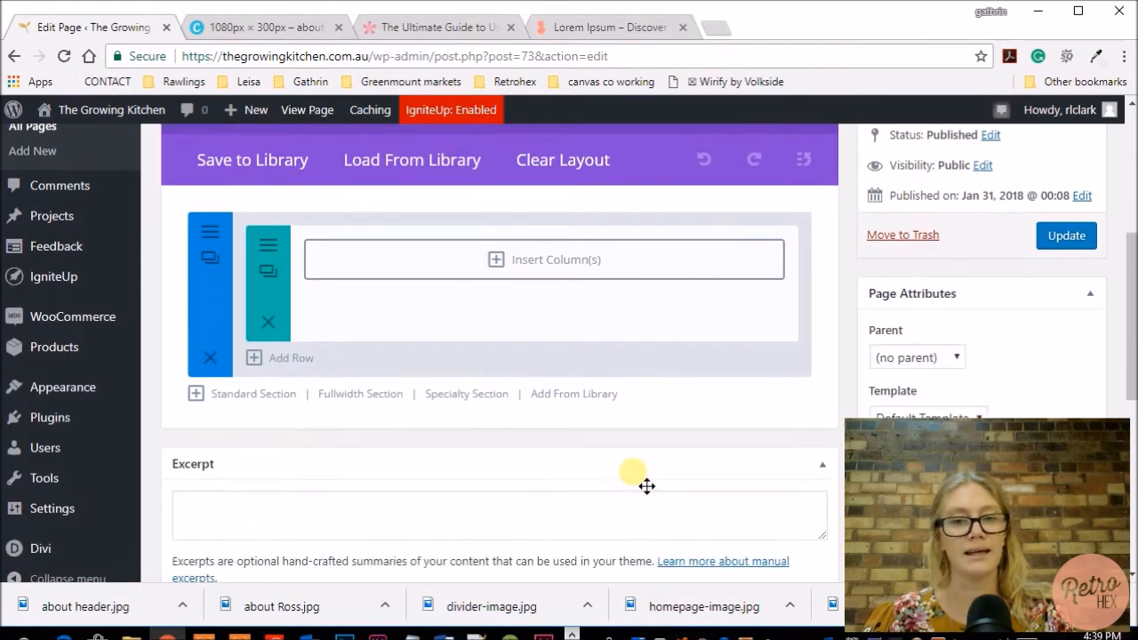
{"action": "scroll", "coordinate": [633, 471], "scroll_direction": "up", "scroll_amount": 1}
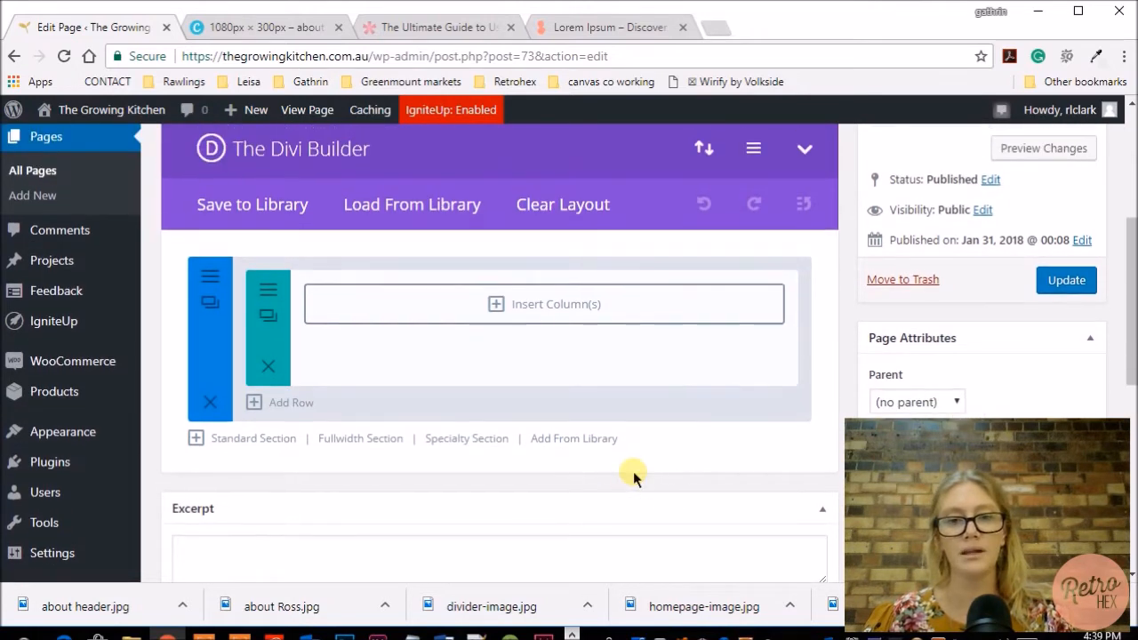
Update the Contact page and open the About page for editing.
{"action": "left_click", "coordinate": [1066, 281]}
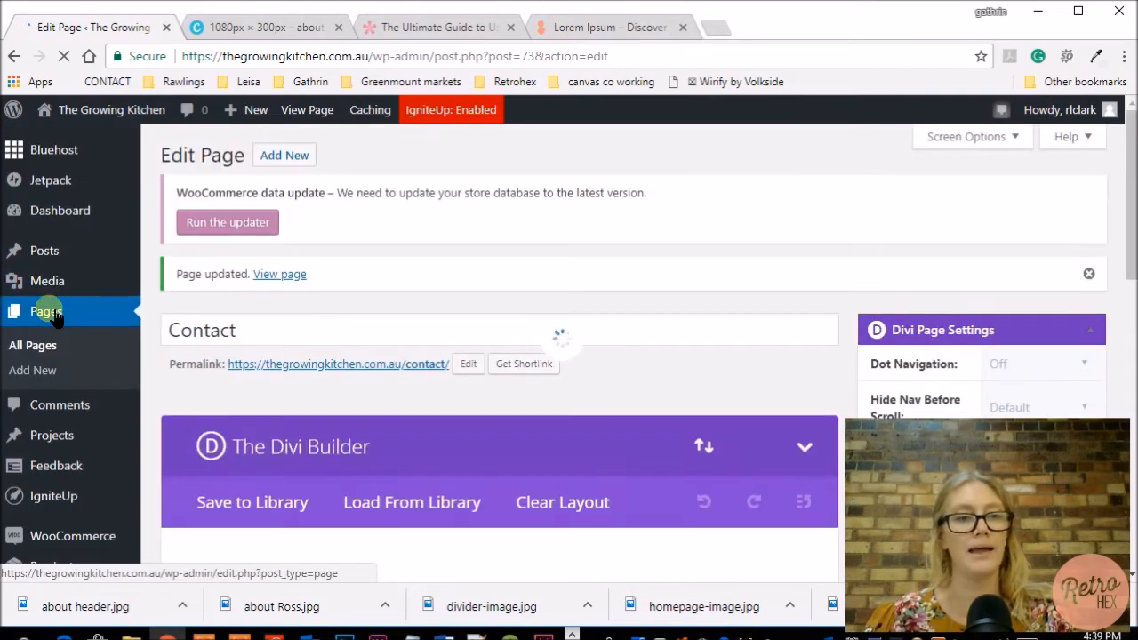
{"action": "left_click", "coordinate": [49, 314]}
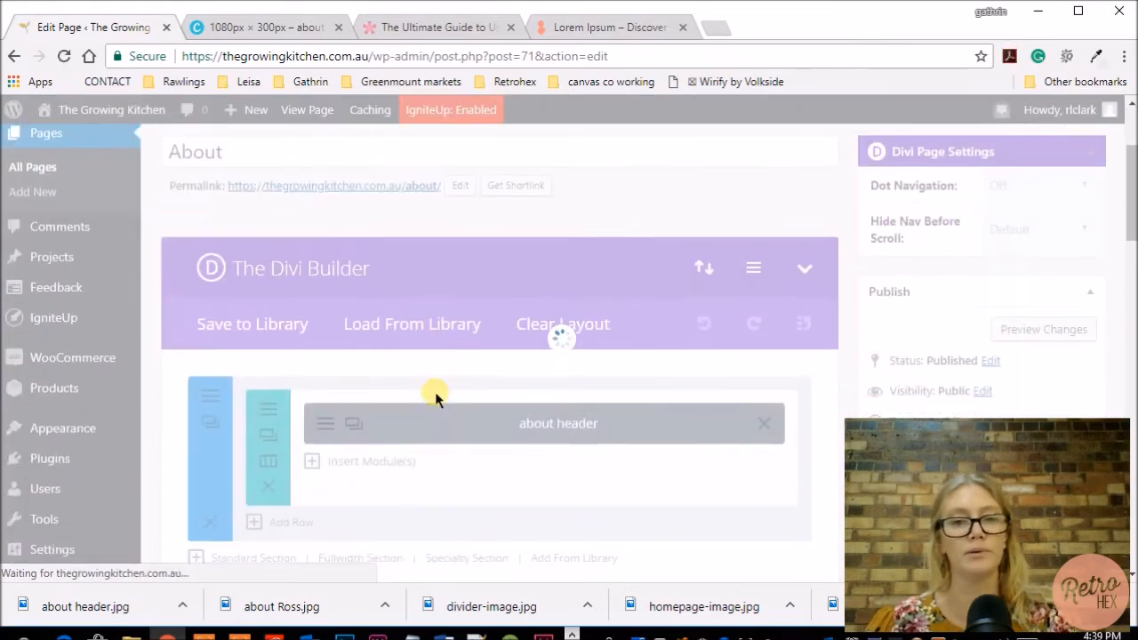
Save the About page's header section to the Divi Library as the template "header" under a new category.
{"action": "scroll", "coordinate": [585, 413], "scroll_direction": "down", "scroll_amount": 2}
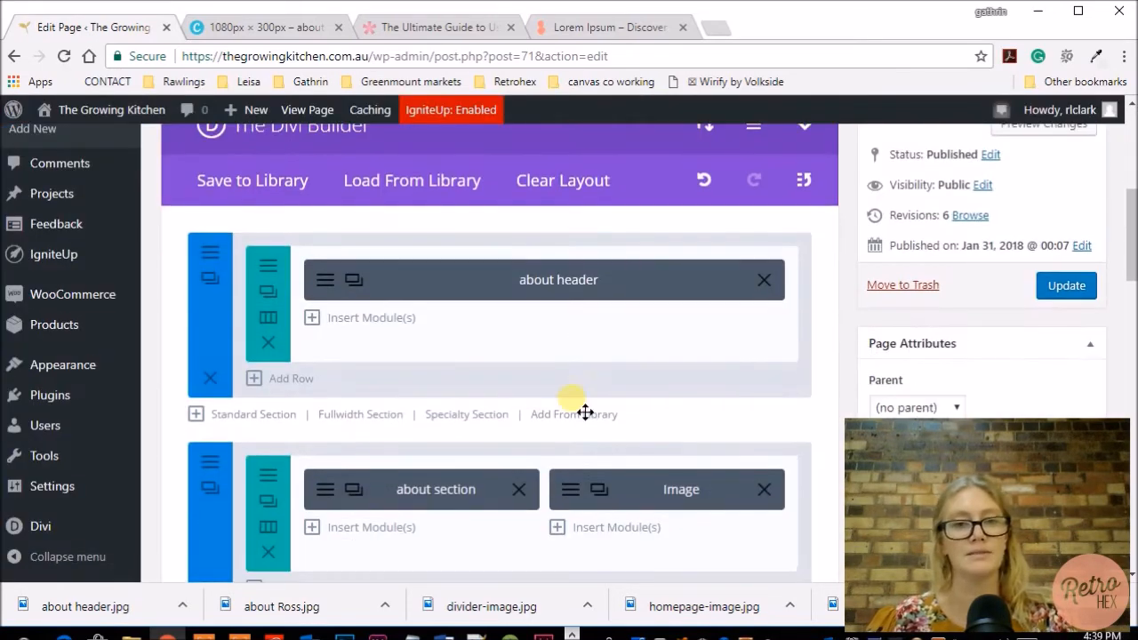
{"action": "left_click", "coordinate": [212, 252]}
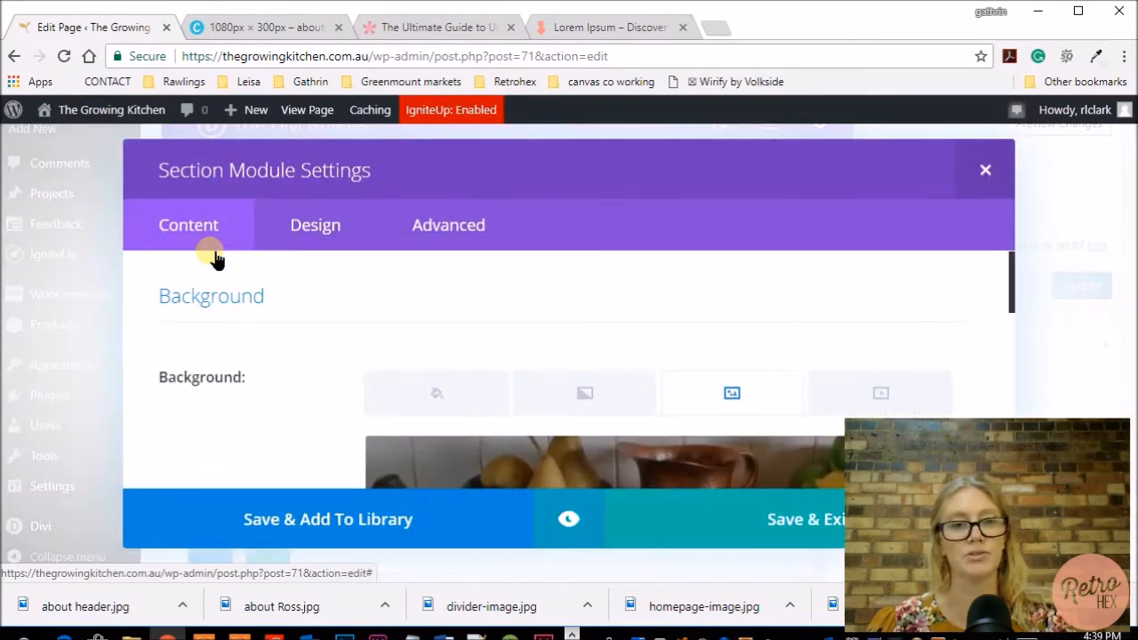
{"action": "scroll", "coordinate": [457, 284], "scroll_direction": "down", "scroll_amount": 3}
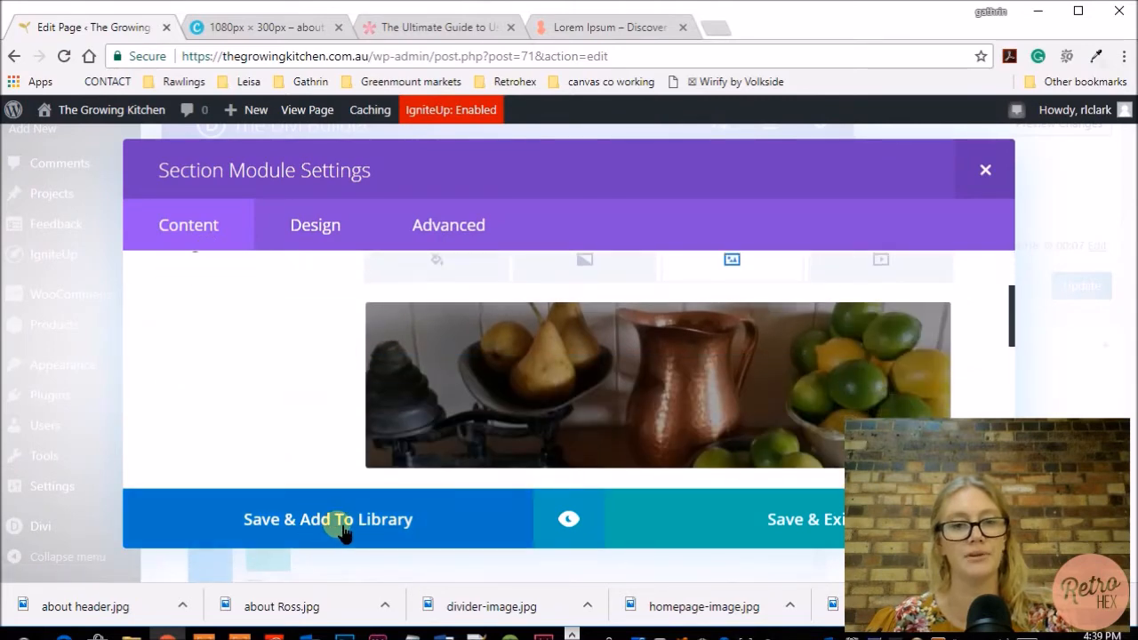
{"action": "left_click", "coordinate": [342, 525]}
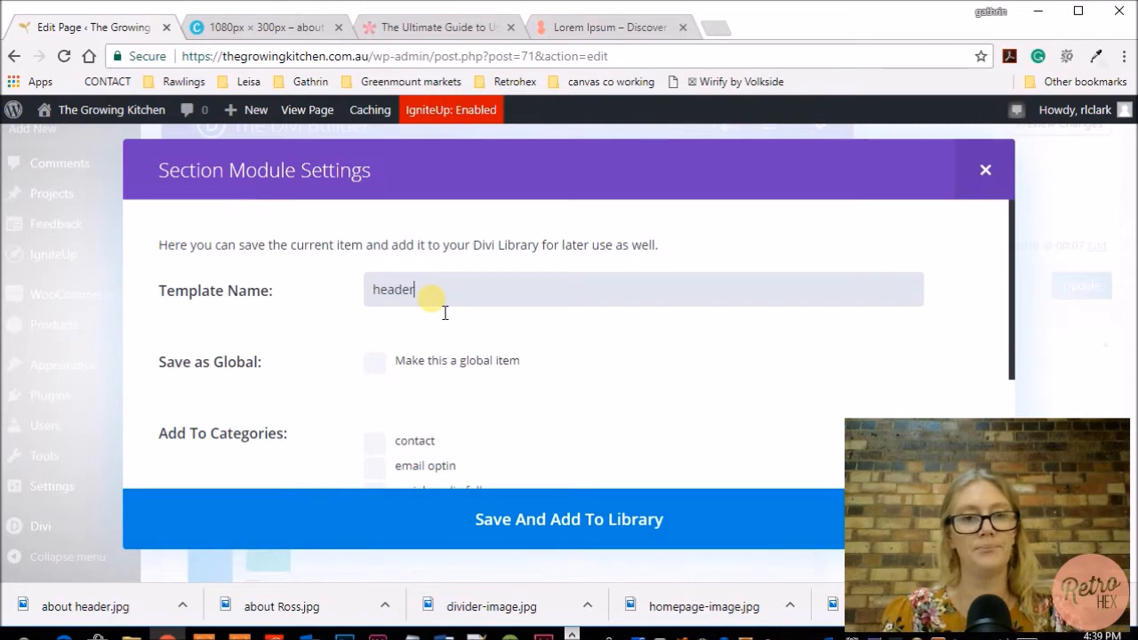
{"action": "scroll", "coordinate": [637, 316], "scroll_direction": "down", "scroll_amount": 2}
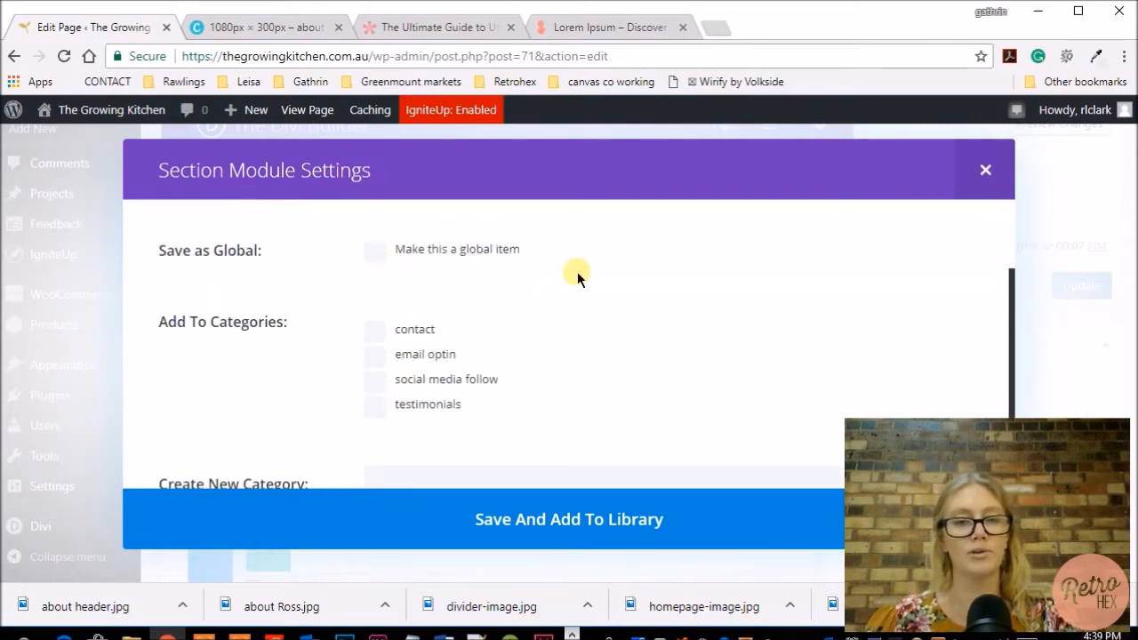
{"action": "scroll", "coordinate": [603, 280], "scroll_direction": "down", "scroll_amount": 1}
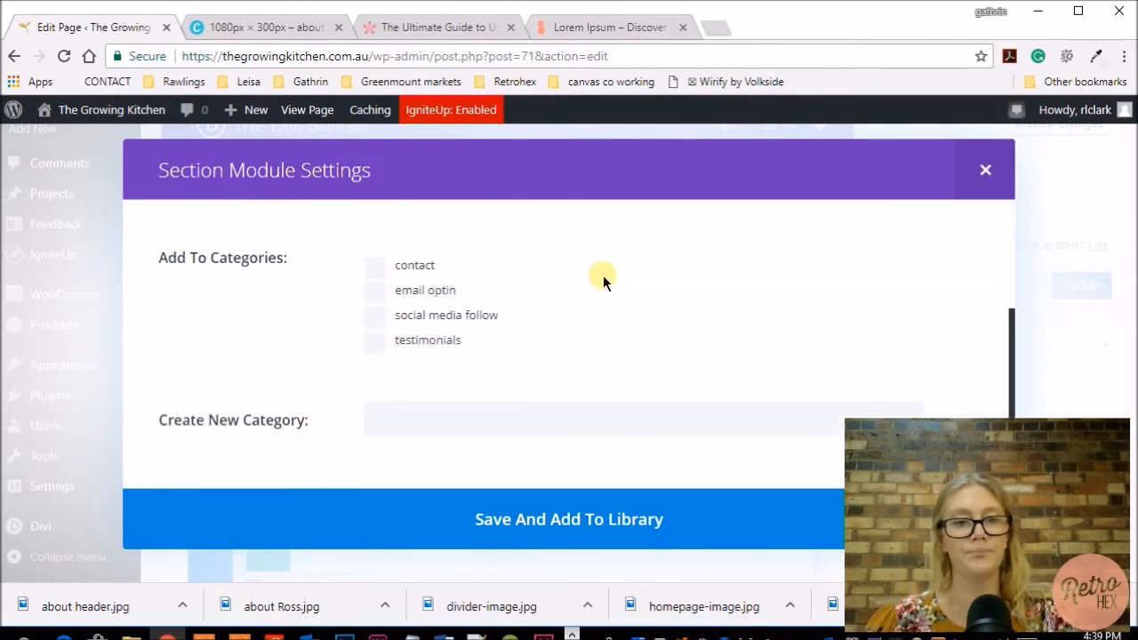
{"action": "left_click", "coordinate": [539, 441]}
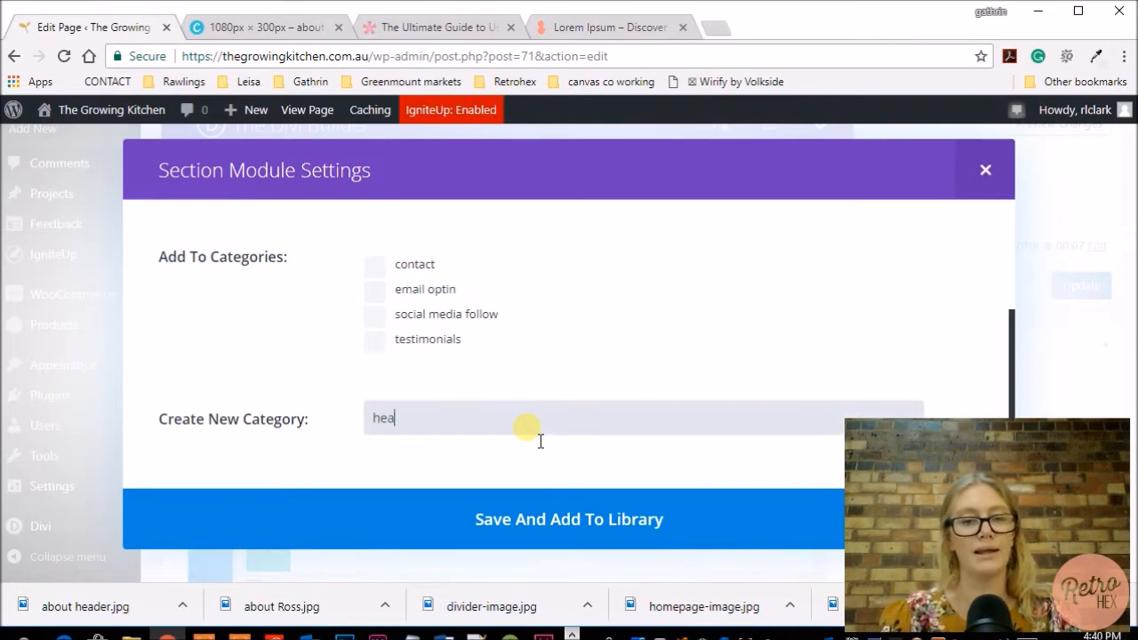
{"action": "left_click", "coordinate": [537, 520]}
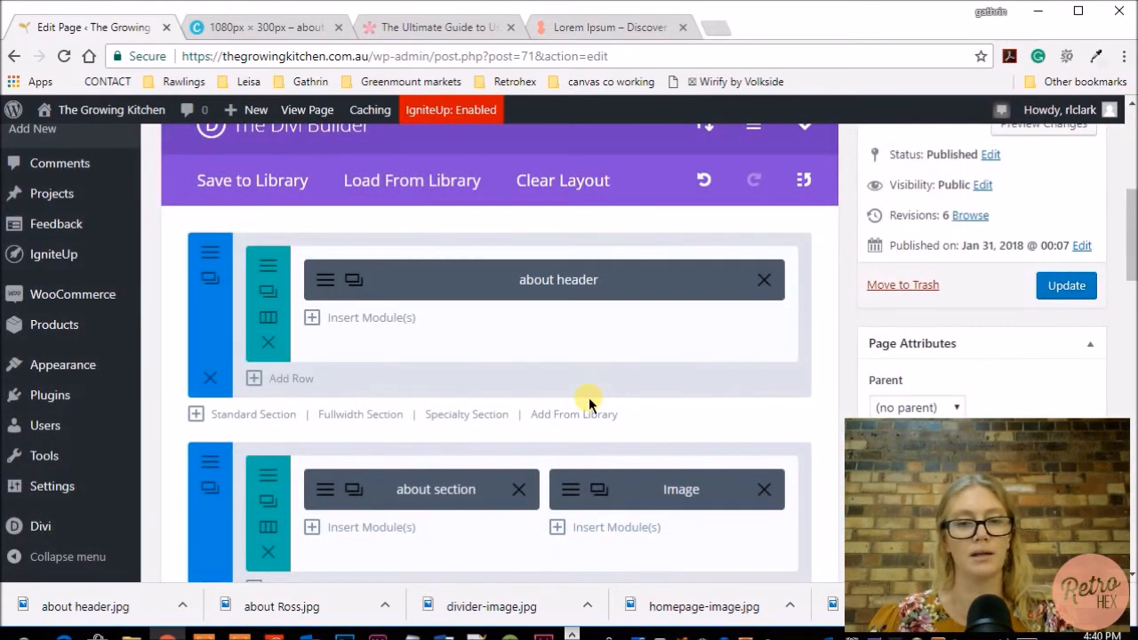
Save the About page's gallery and email optin section to the Divi Library as the template "gallery + email optin".
{"action": "scroll", "coordinate": [588, 397], "scroll_direction": "down", "scroll_amount": 4}
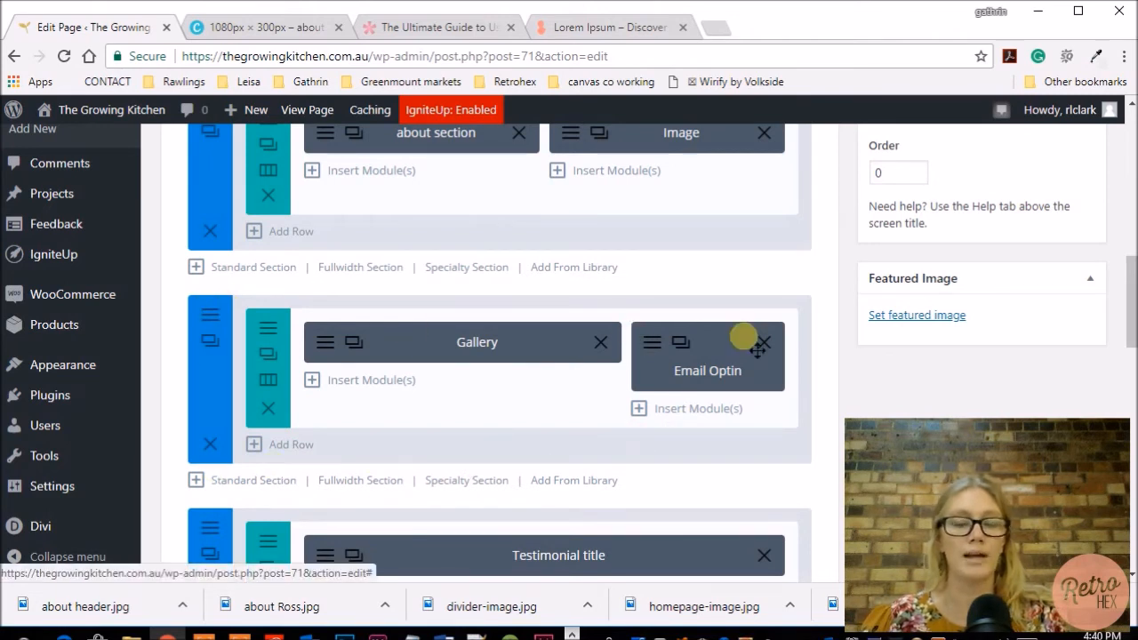
{"action": "scroll", "coordinate": [734, 440], "scroll_direction": "down", "scroll_amount": 1}
{"action": "scroll", "coordinate": [737, 442], "scroll_direction": "up", "scroll_amount": 1}
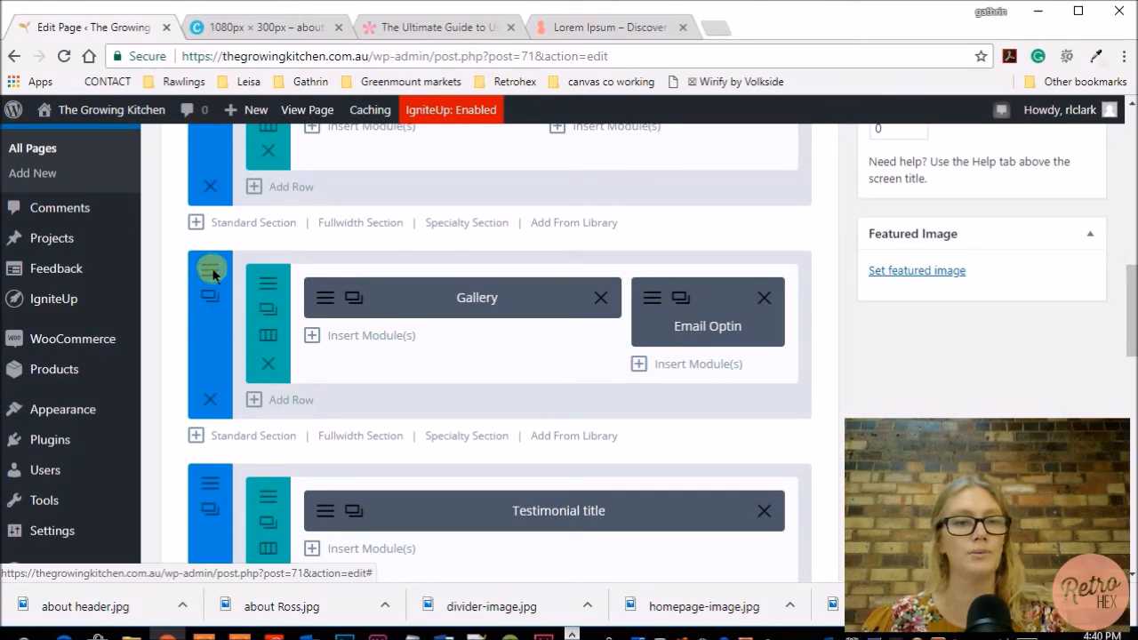
{"action": "left_click", "coordinate": [210, 296]}
{"action": "left_click", "coordinate": [303, 522]}
{"action": "left_click", "coordinate": [485, 293]}
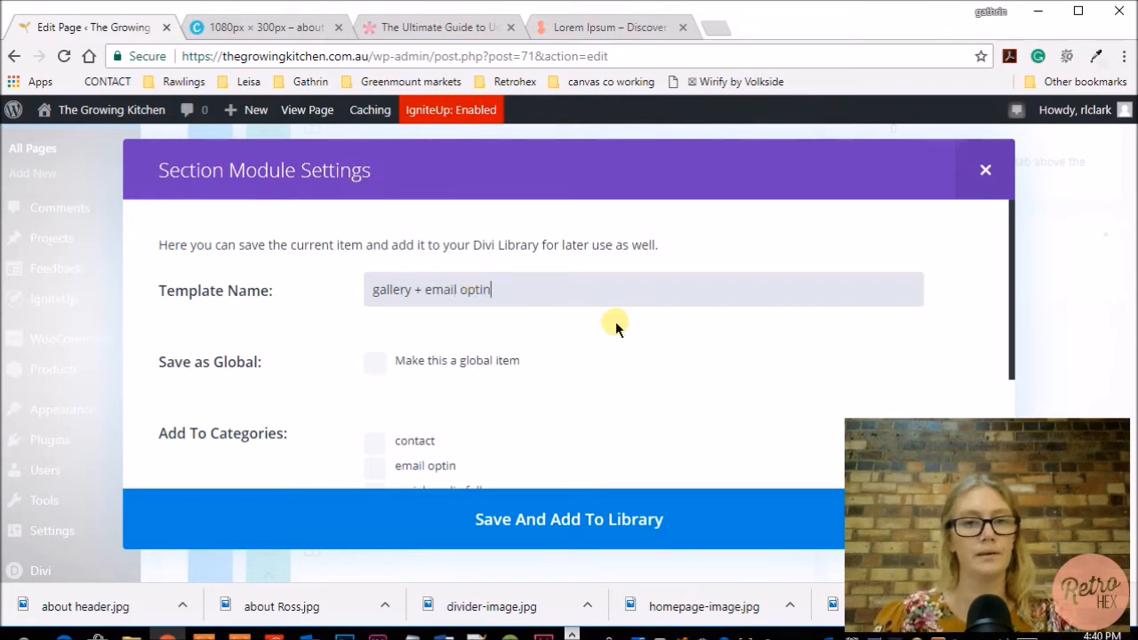
{"action": "scroll", "coordinate": [615, 321], "scroll_direction": "down", "scroll_amount": 2}
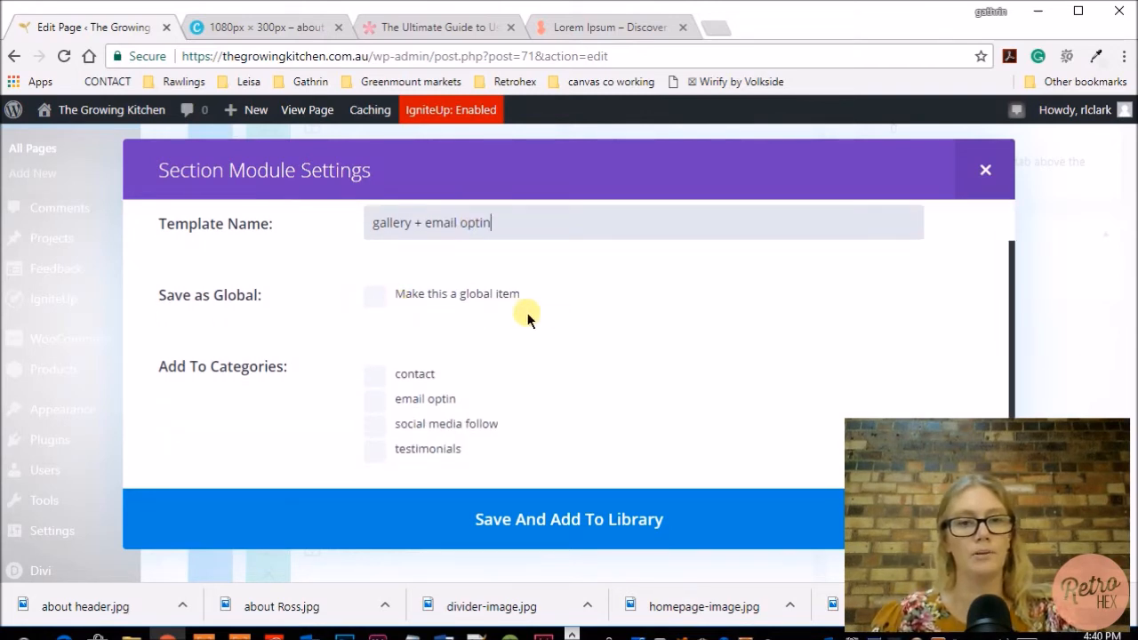
{"action": "scroll", "coordinate": [617, 307], "scroll_direction": "down", "scroll_amount": 3}
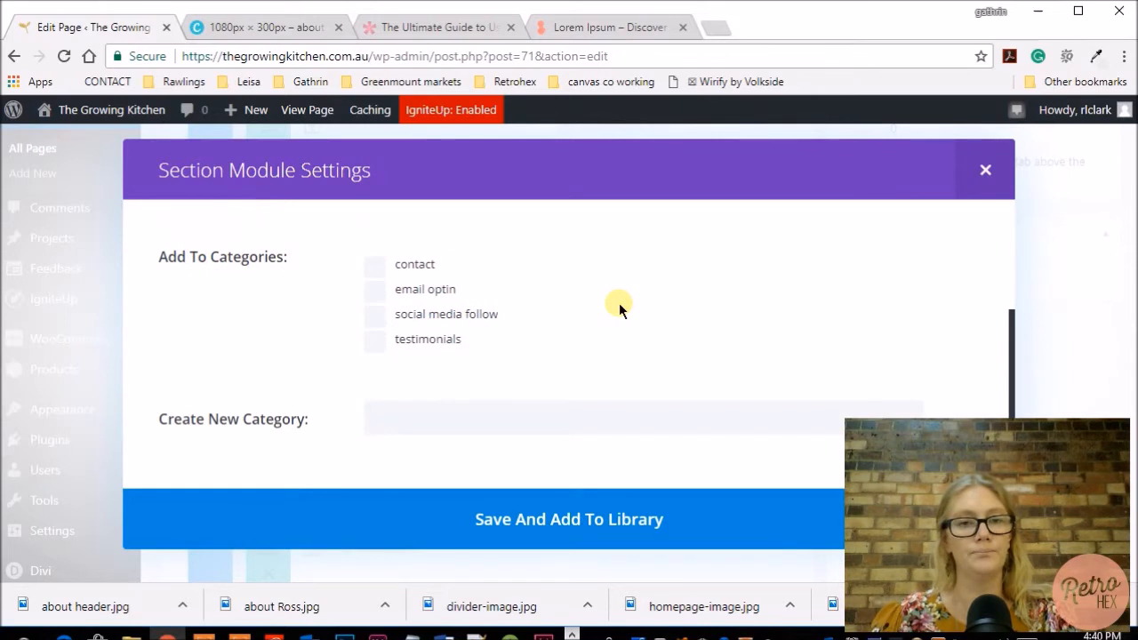
{"action": "left_click", "coordinate": [472, 424]}
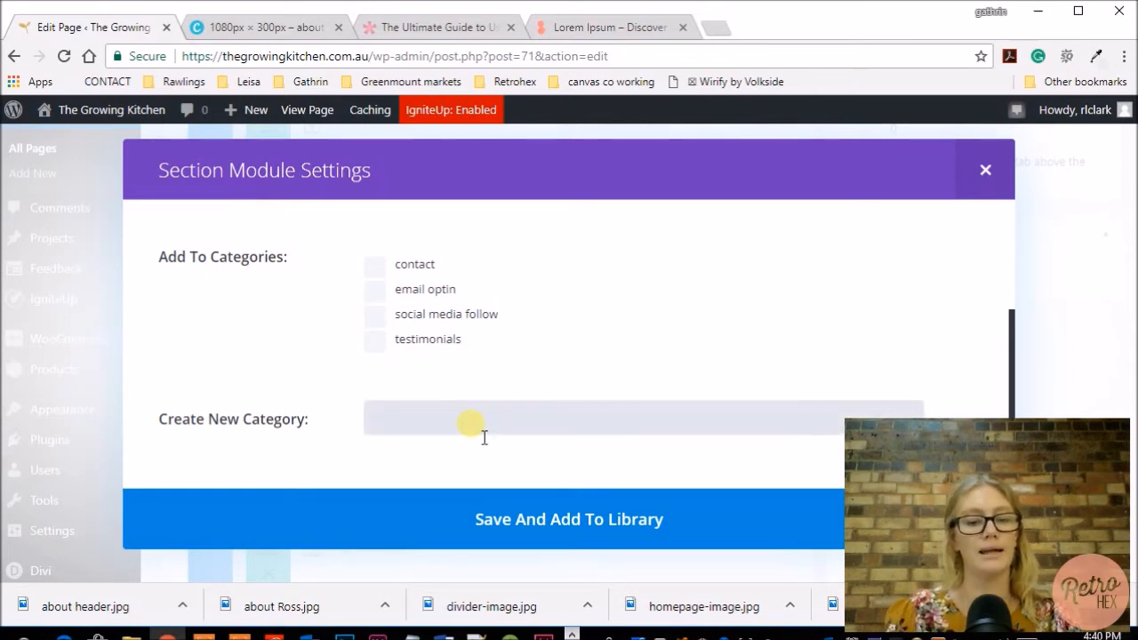
{"action": "left_click", "coordinate": [547, 544]}
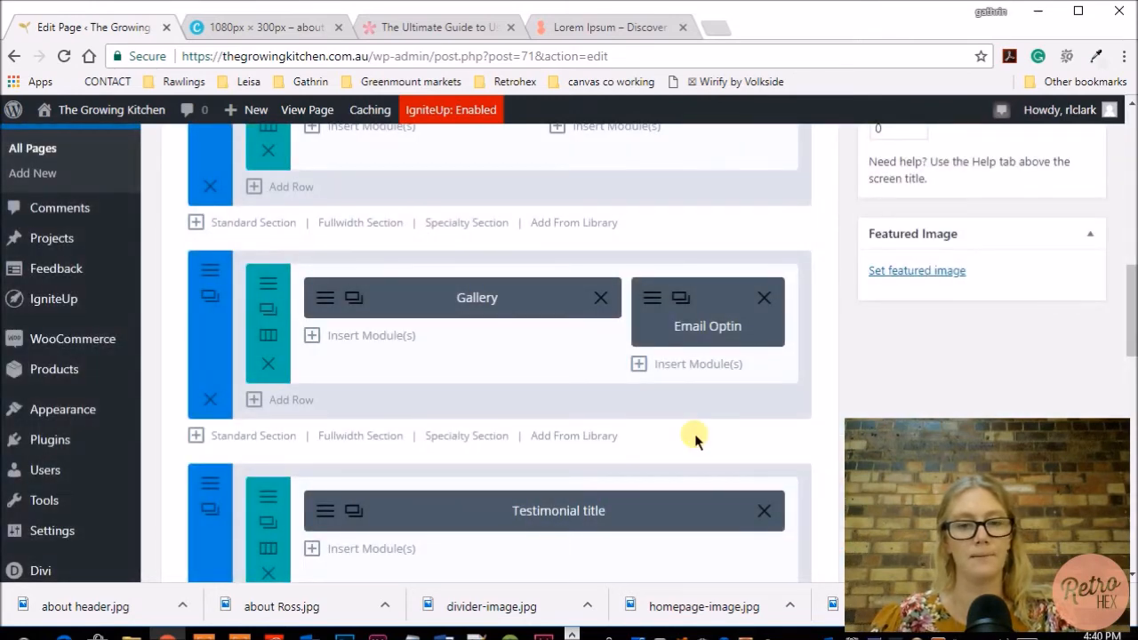
Update the About page and open the Contact page for editing.
{"action": "scroll", "coordinate": [695, 440], "scroll_direction": "up", "scroll_amount": 3}
{"action": "left_click", "coordinate": [1066, 174]}
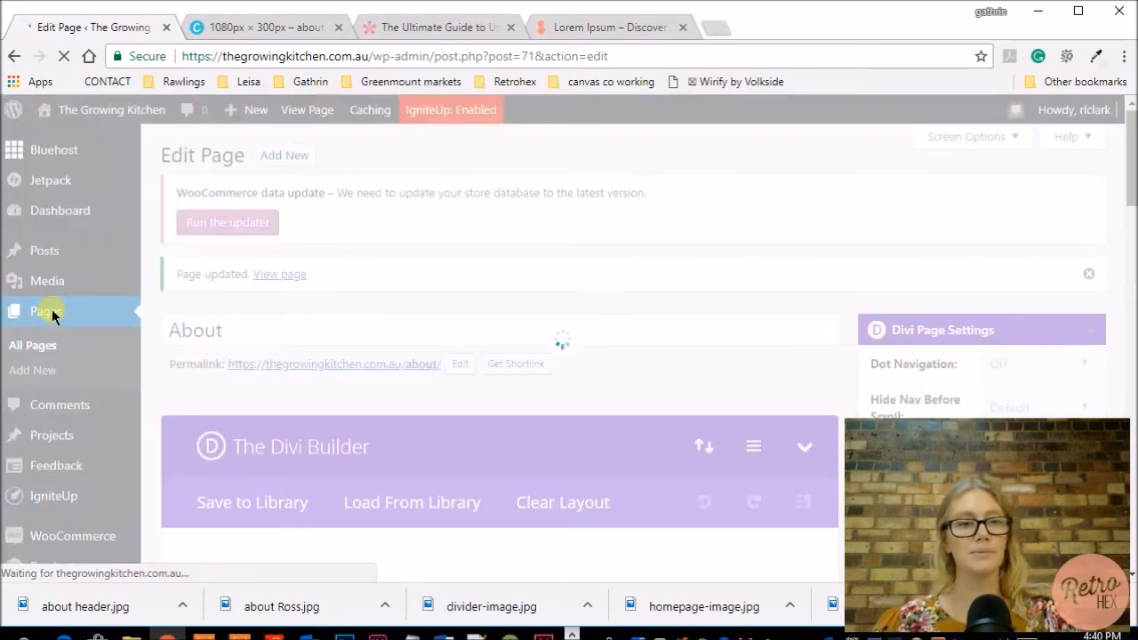
{"action": "left_click", "coordinate": [70, 306]}
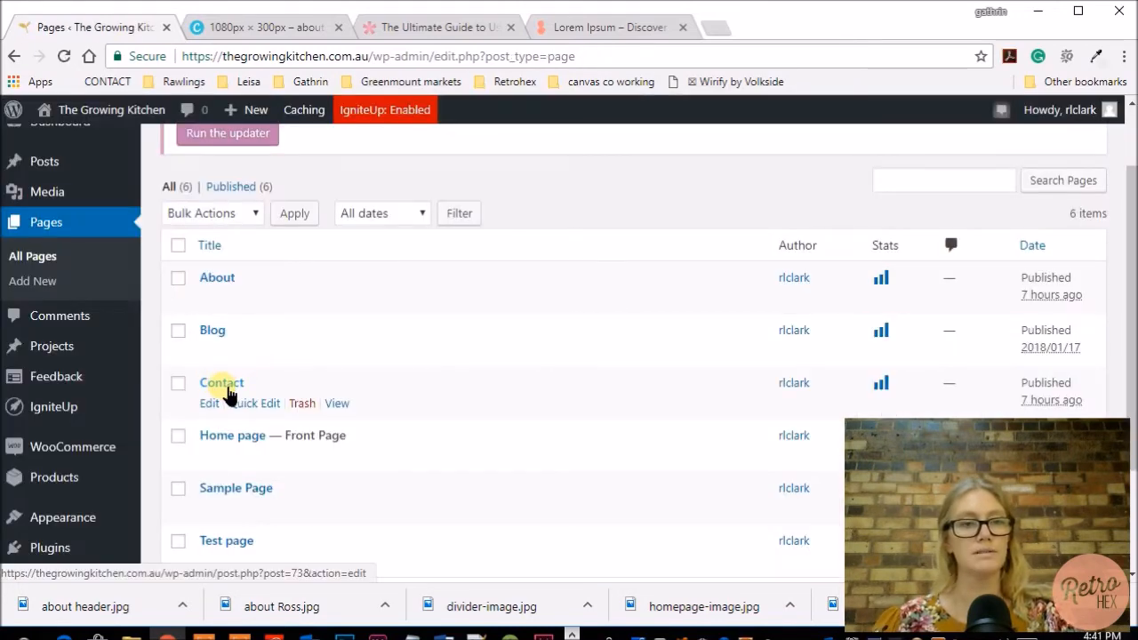
{"action": "left_click", "coordinate": [229, 388]}
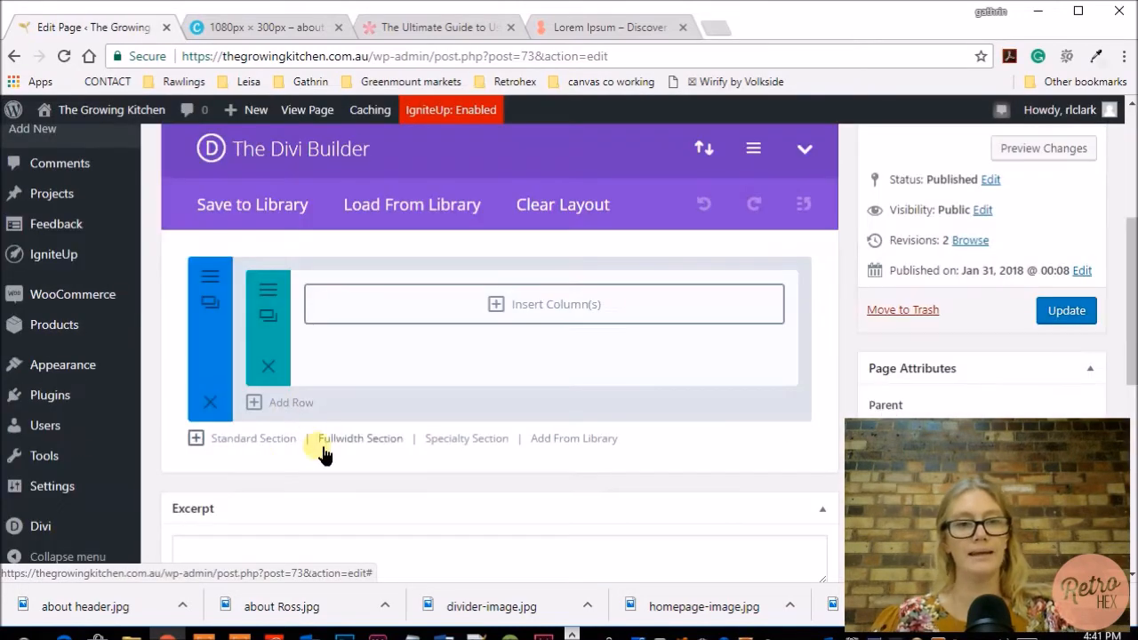
Add the saved "header section for pages" and "contact form section" from the library to the Contact page.
{"action": "left_click", "coordinate": [576, 440]}
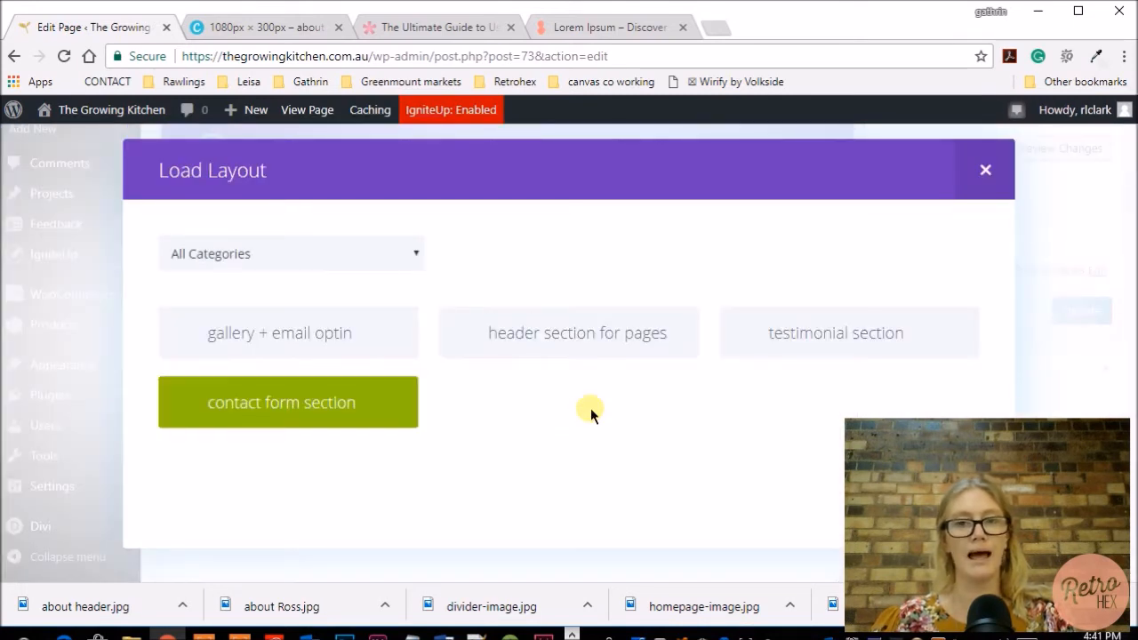
{"action": "left_click", "coordinate": [597, 343]}
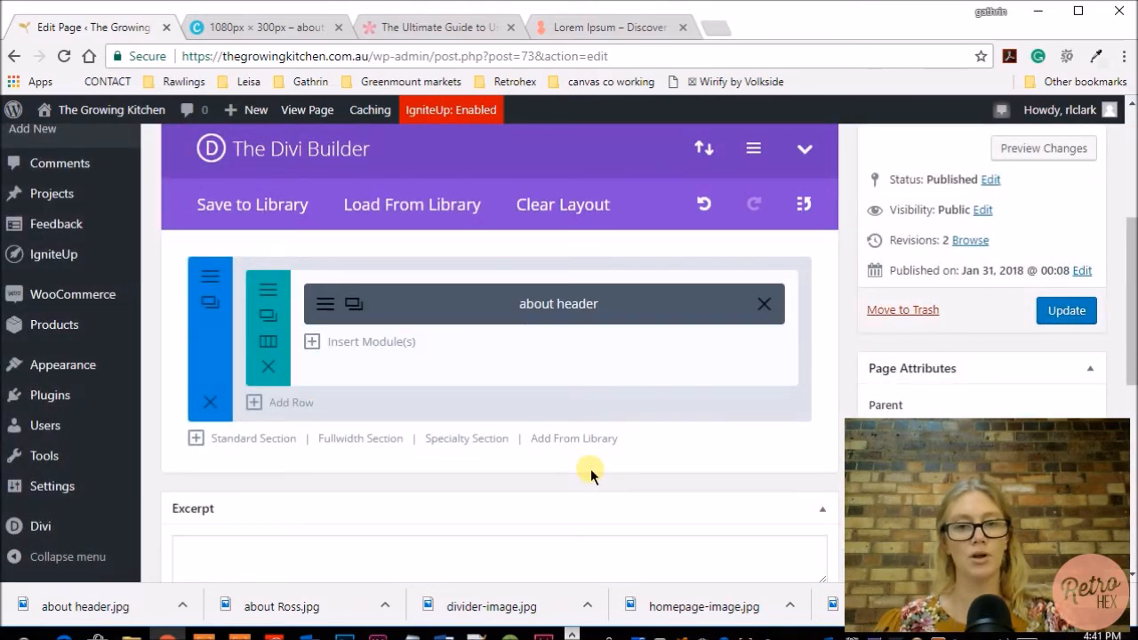
{"action": "left_click", "coordinate": [578, 441]}
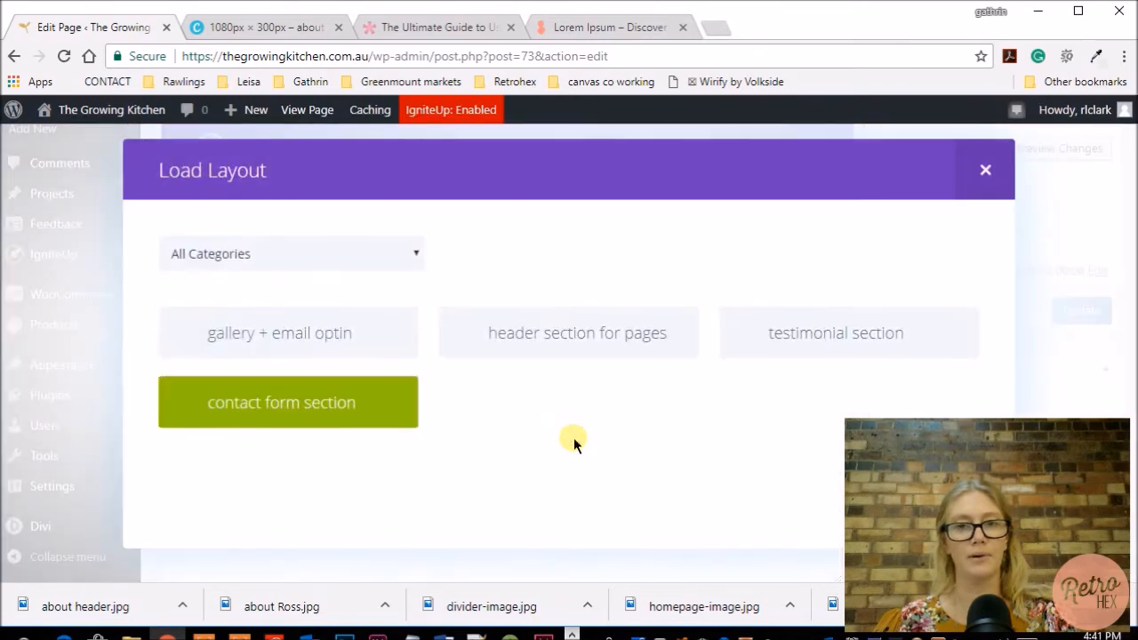
{"action": "left_click", "coordinate": [313, 411]}
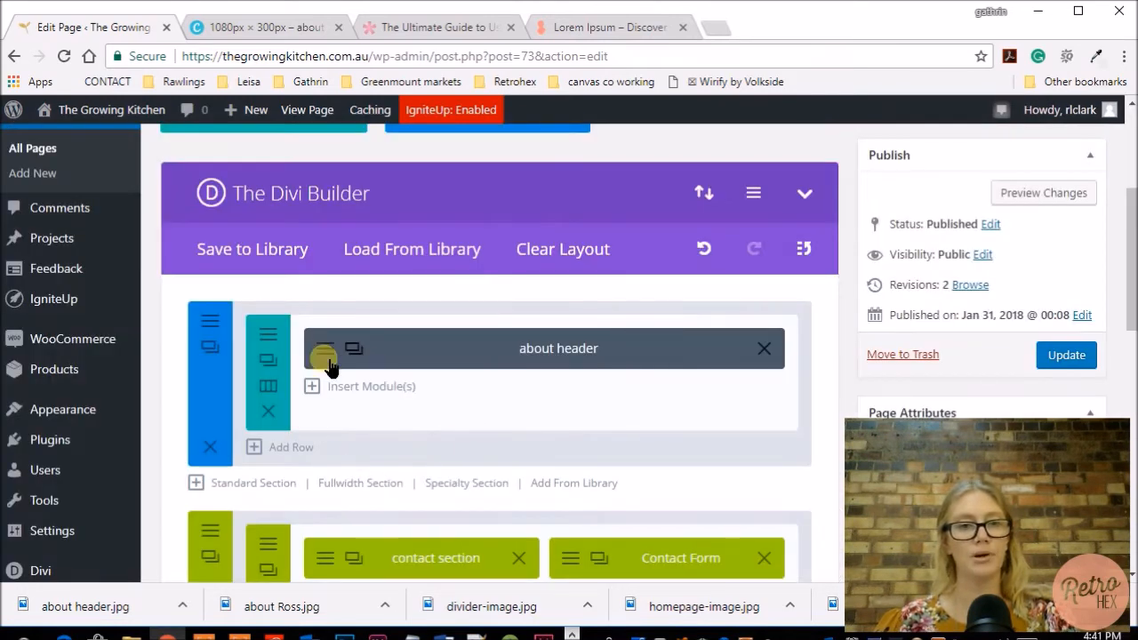
Replace the header section's background image with divider-image.jpg from the media library and save the section settings.
{"action": "left_click", "coordinate": [213, 323]}
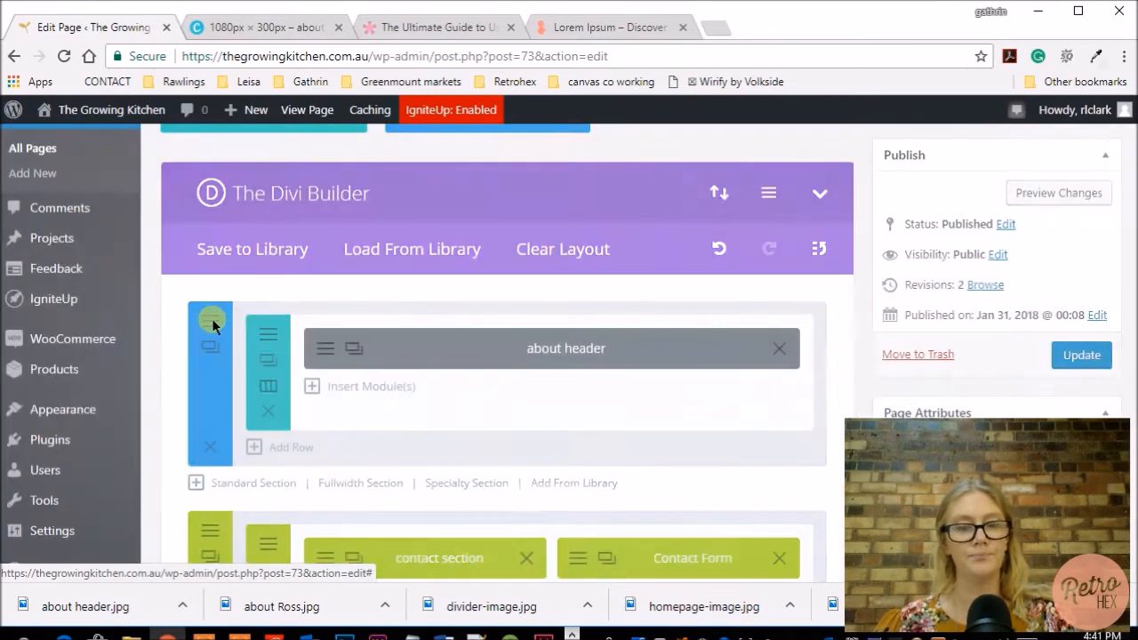
{"action": "scroll", "coordinate": [786, 311], "scroll_direction": "down", "scroll_amount": 1}
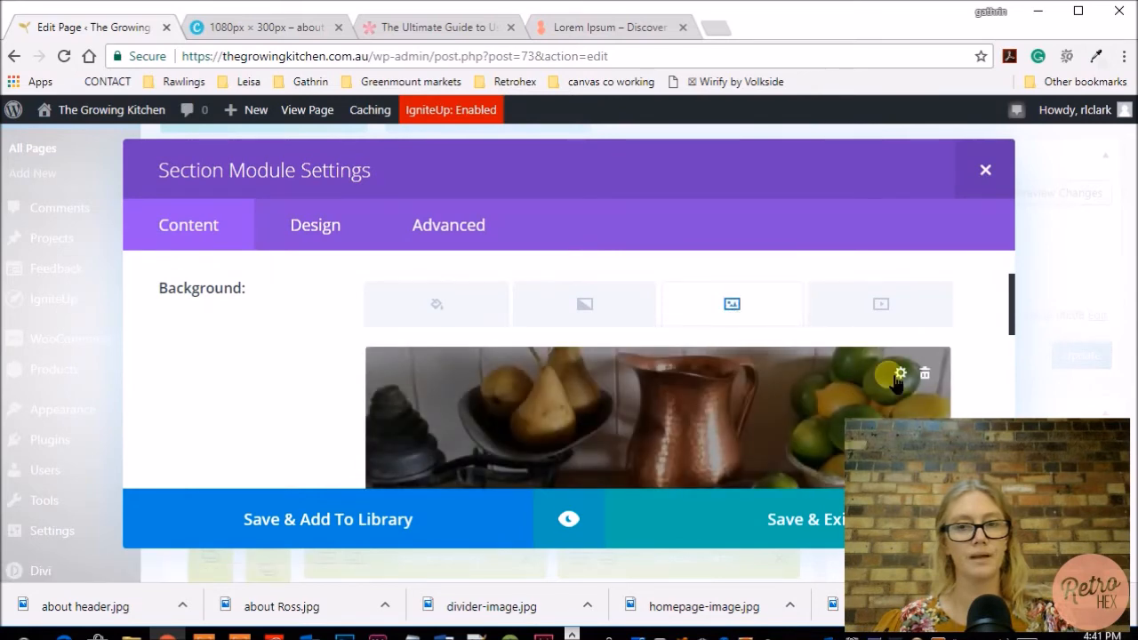
{"action": "left_click", "coordinate": [897, 373]}
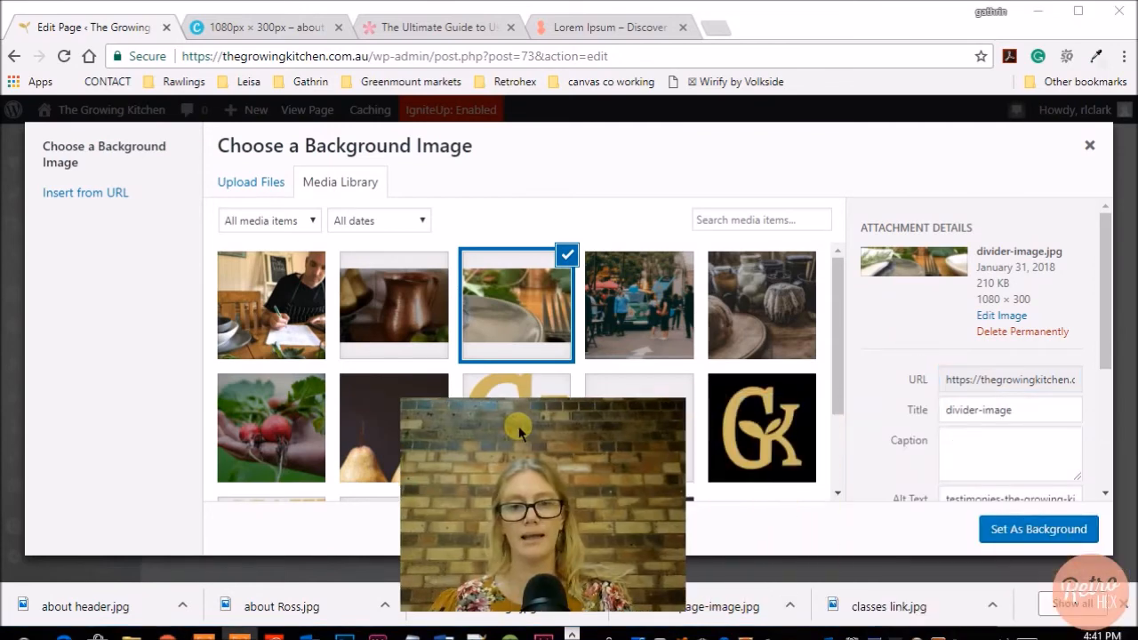
{"action": "scroll", "coordinate": [933, 440], "scroll_direction": "down", "scroll_amount": 1}
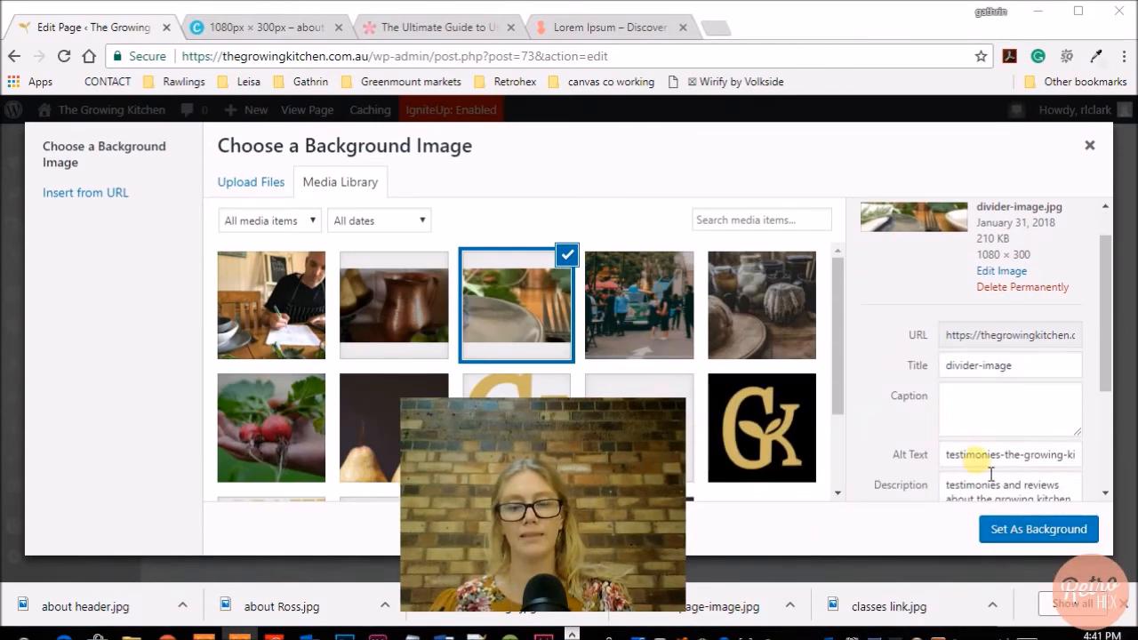
{"action": "scroll", "coordinate": [978, 480], "scroll_direction": "down", "scroll_amount": 2}
{"action": "left_click", "coordinate": [1039, 529]}
{"action": "scroll", "coordinate": [698, 374], "scroll_direction": "down", "scroll_amount": 5}
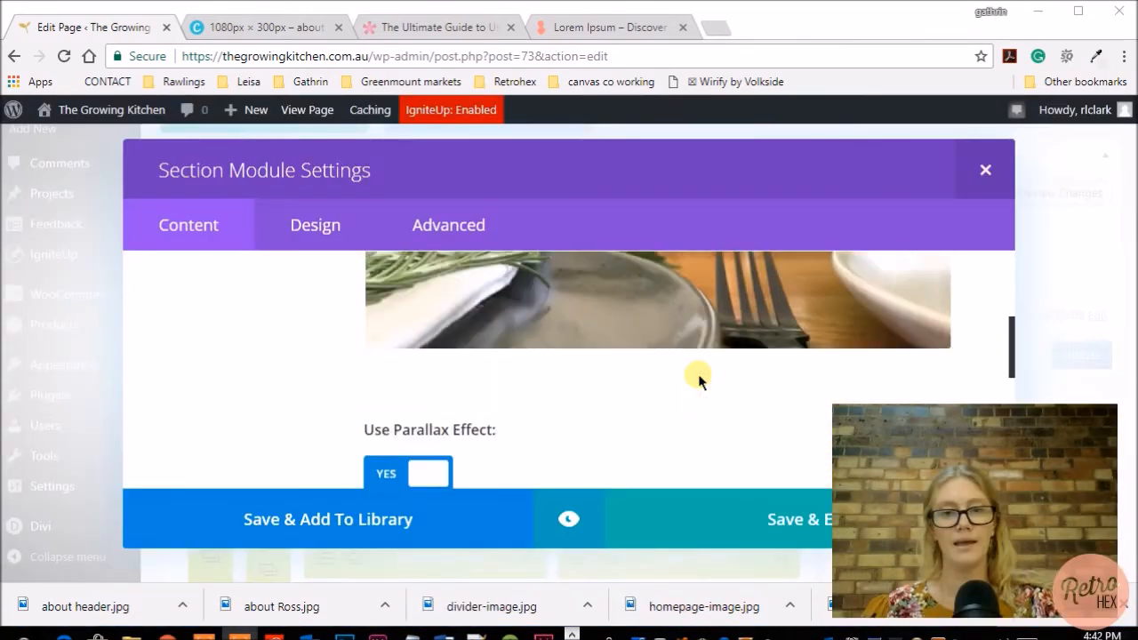
{"action": "scroll", "coordinate": [513, 414], "scroll_direction": "down", "scroll_amount": 3}
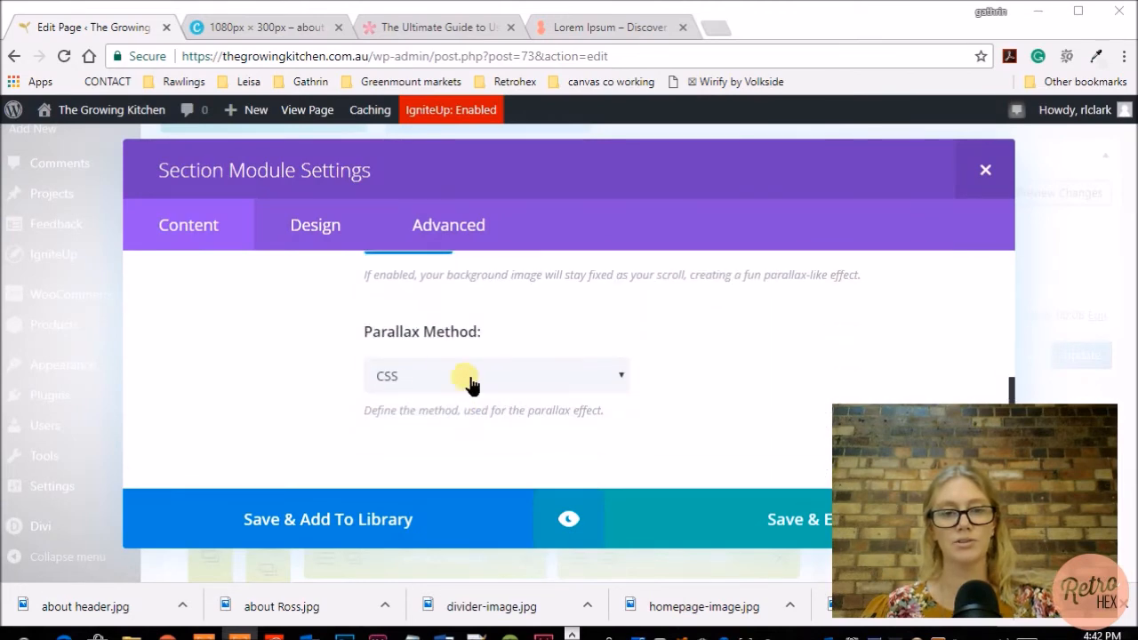
{"action": "left_click", "coordinate": [743, 521]}
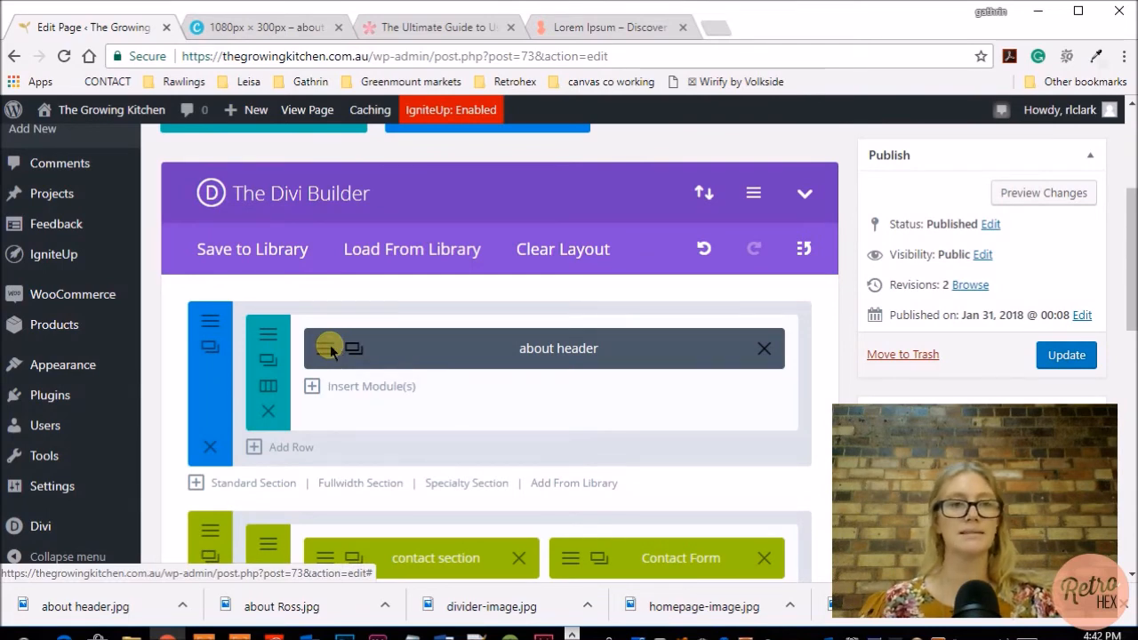
Change the header text module's heading to "contact" and its admin label to "contact header", and save the module.
{"action": "left_click", "coordinate": [328, 349]}
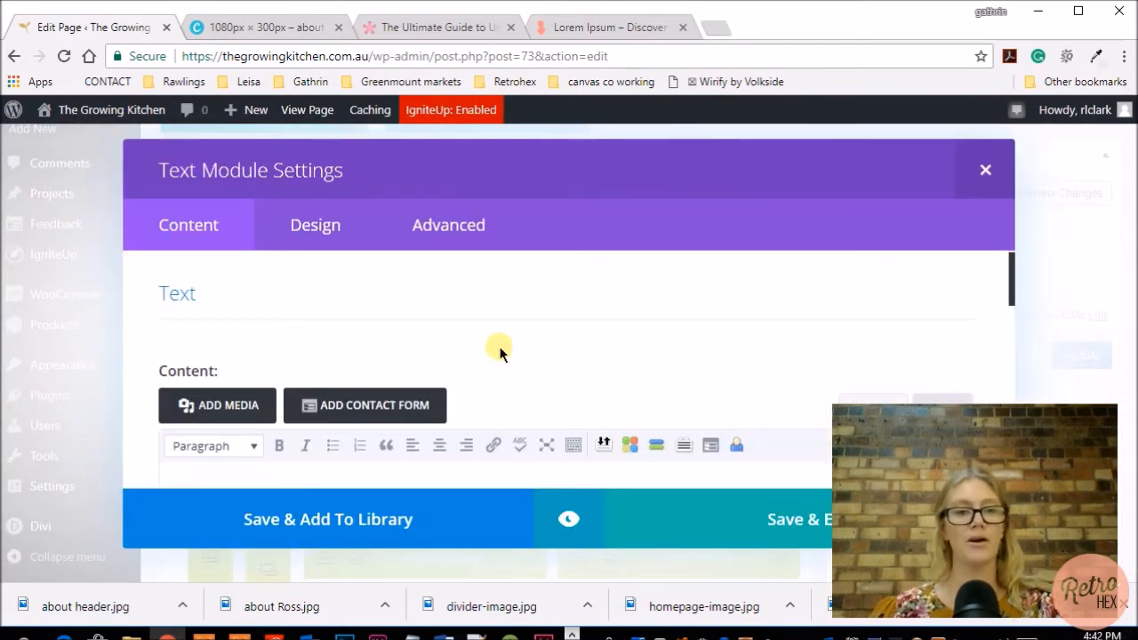
{"action": "scroll", "coordinate": [500, 353], "scroll_direction": "down", "scroll_amount": 1}
{"action": "left_click", "coordinate": [183, 435]}
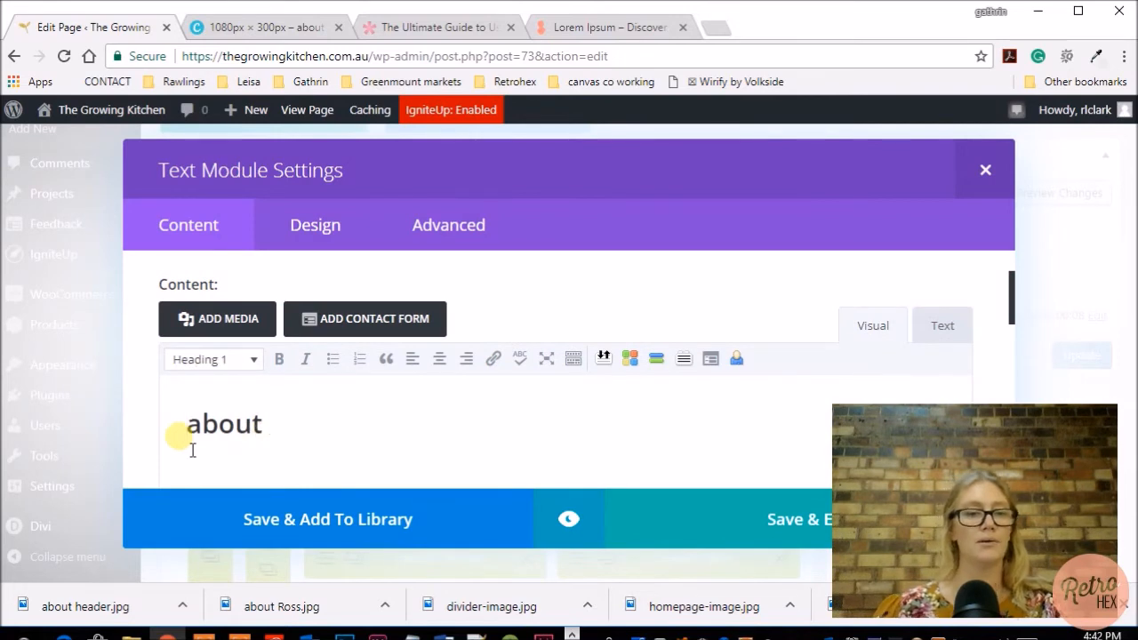
{"action": "left_click_drag", "start_coordinate": [192, 450], "coordinate": [327, 440]}
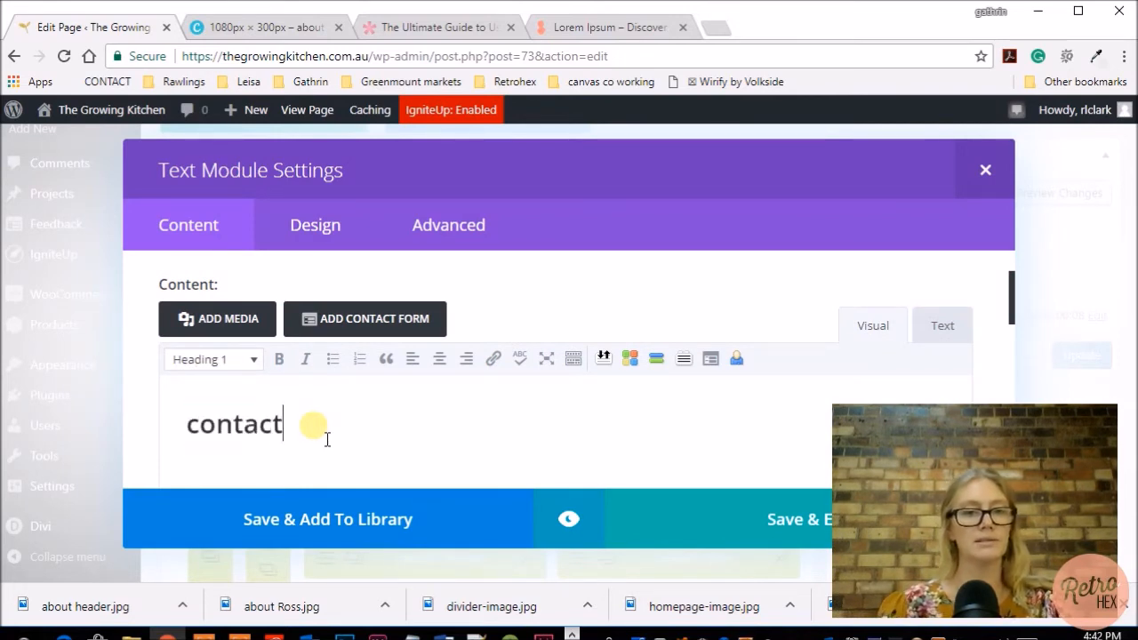
{"action": "scroll", "coordinate": [482, 408], "scroll_direction": "down", "scroll_amount": 10}
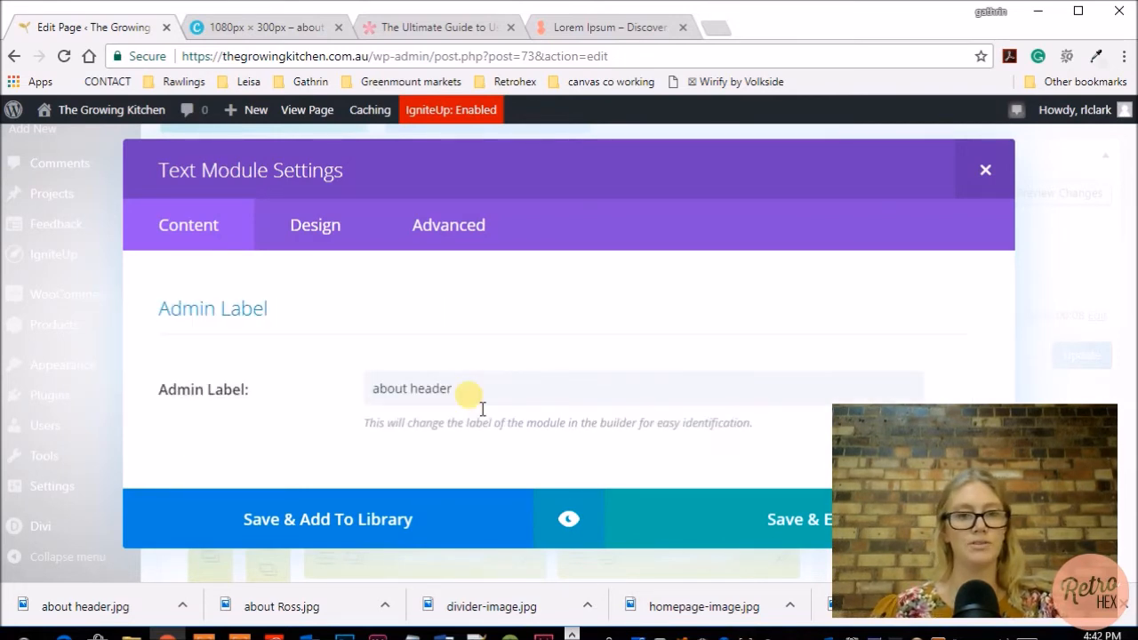
{"action": "left_click", "coordinate": [410, 397]}
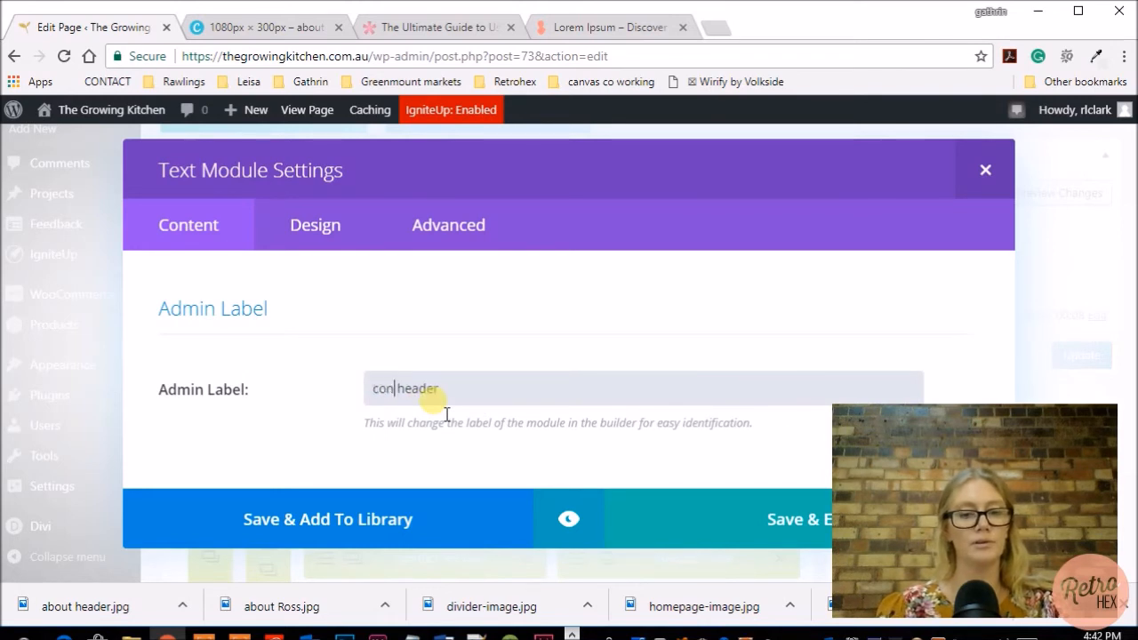
{"action": "left_click", "coordinate": [569, 519]}
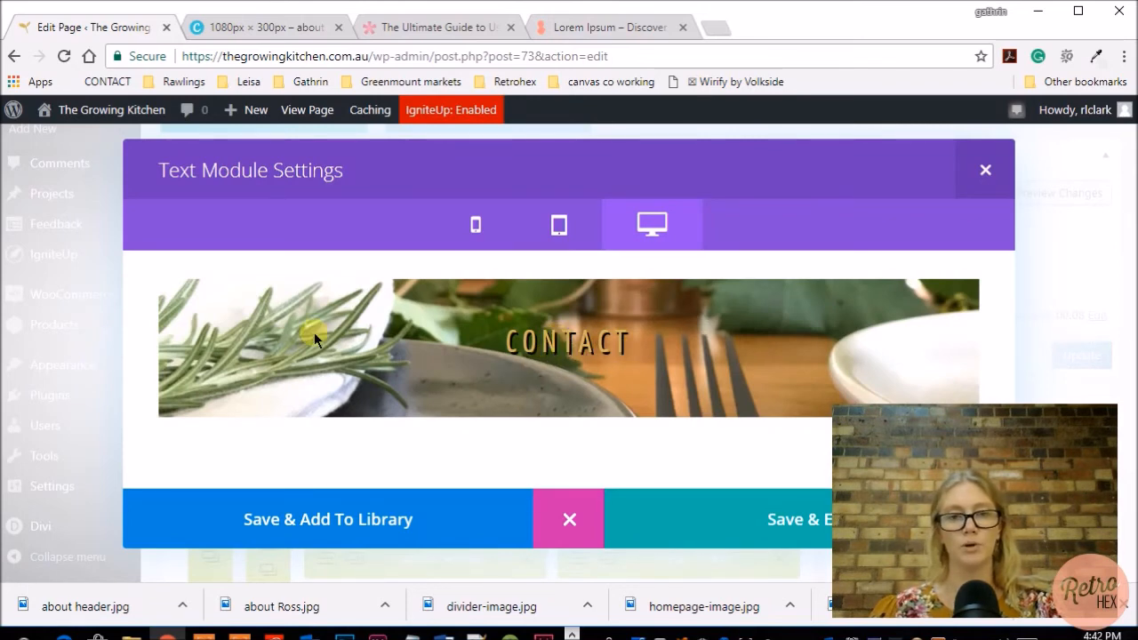
{"action": "left_click", "coordinate": [777, 513]}
Review the Contact page's header and contact form sections in the builder and update the page.
{"action": "scroll", "coordinate": [734, 420], "scroll_direction": "down", "scroll_amount": 2}
{"action": "scroll", "coordinate": [746, 433], "scroll_direction": "up", "scroll_amount": 2}
{"action": "scroll", "coordinate": [747, 433], "scroll_direction": "down", "scroll_amount": 3}
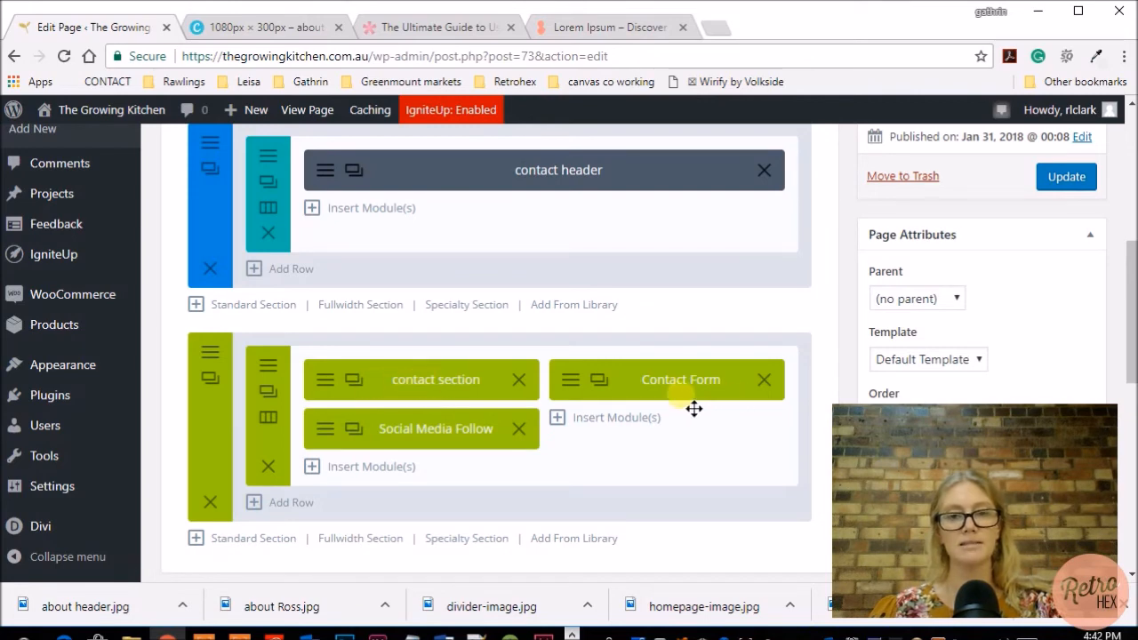
{"action": "scroll", "coordinate": [607, 477], "scroll_direction": "down", "scroll_amount": 3}
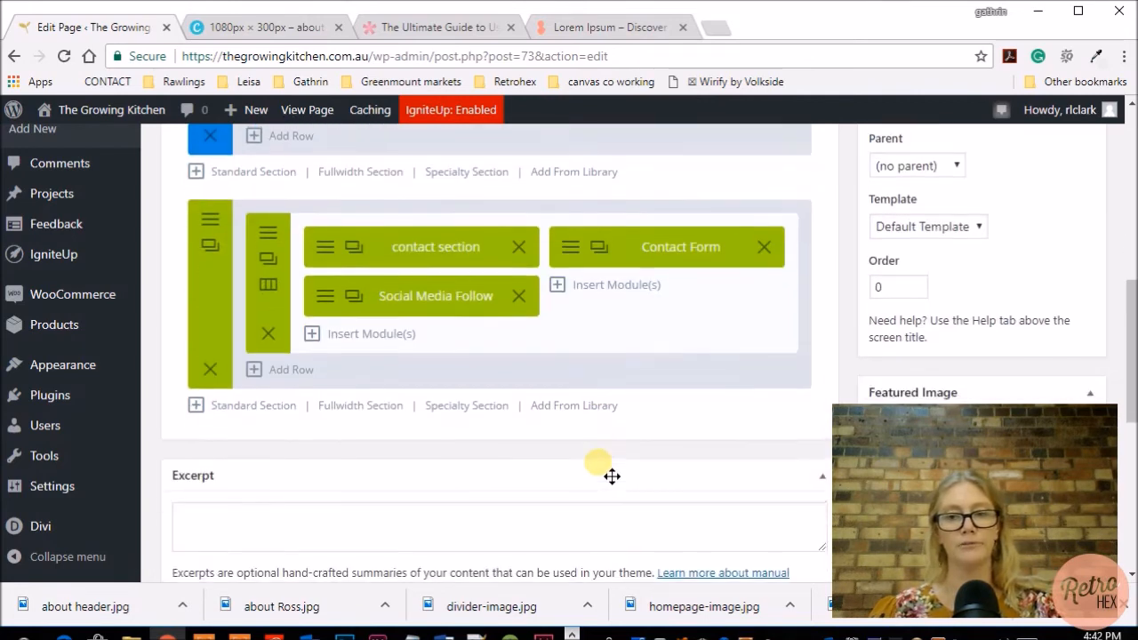
{"action": "scroll", "coordinate": [604, 475], "scroll_direction": "up", "scroll_amount": 5}
{"action": "scroll", "coordinate": [598, 461], "scroll_direction": "up", "scroll_amount": 1}
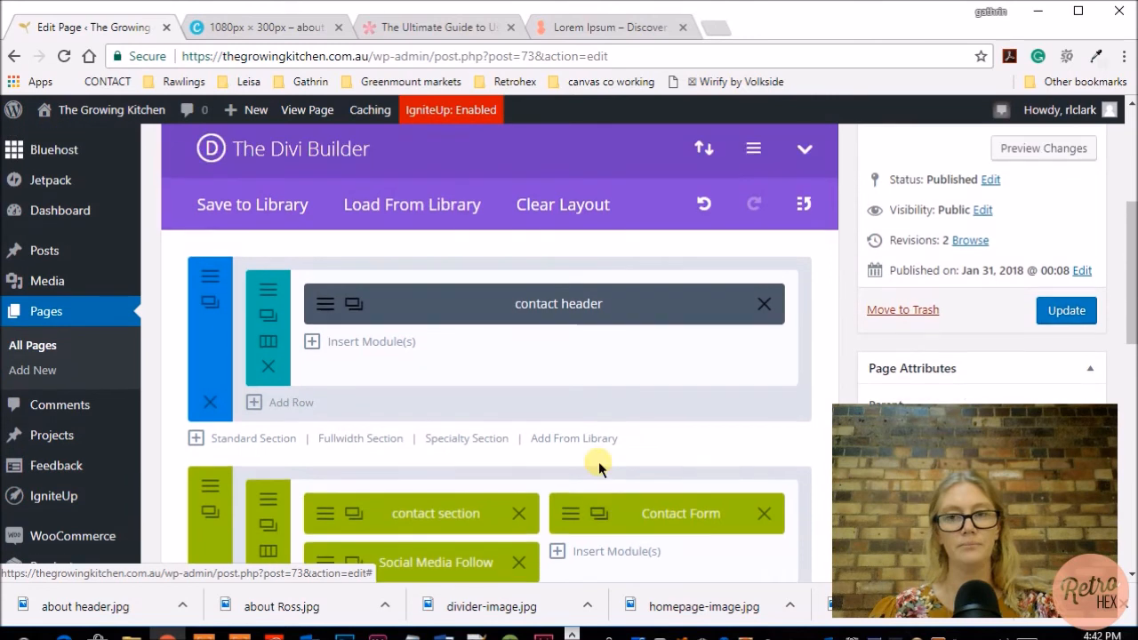
{"action": "left_click", "coordinate": [1062, 311]}
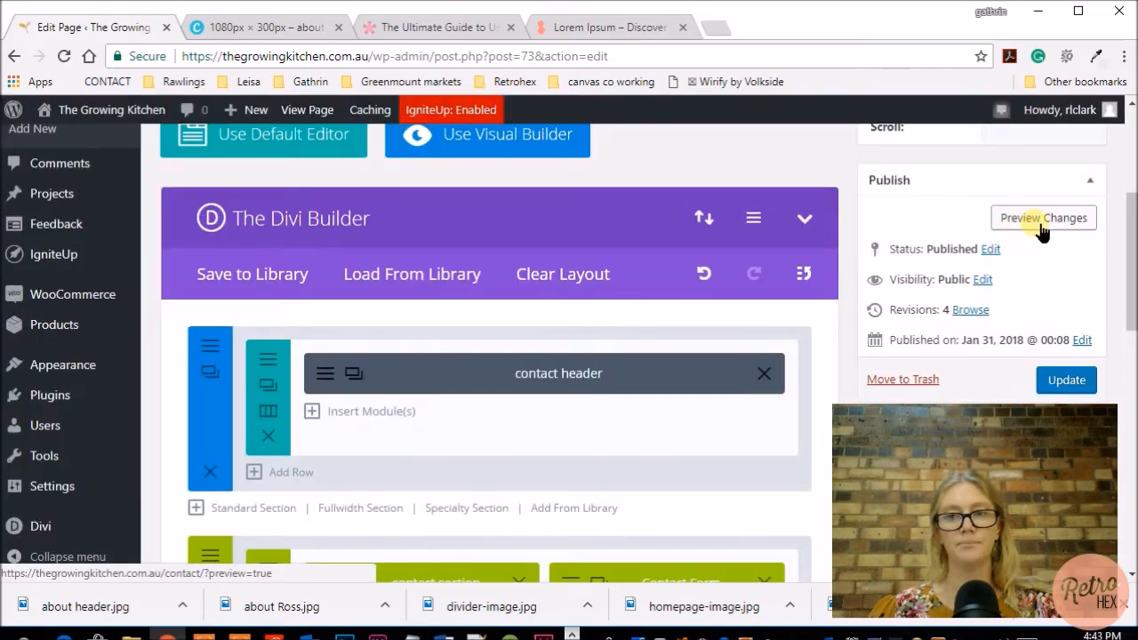
Preview the Contact page and examine its header, contact text, social media links and contact form.
{"action": "left_click", "coordinate": [1042, 222]}
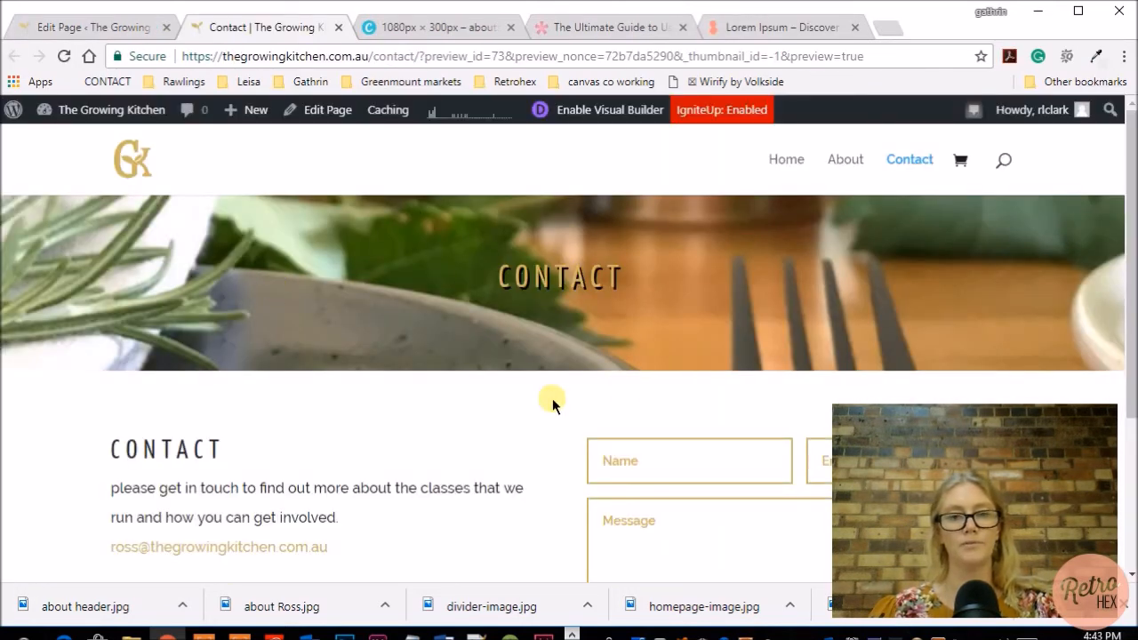
{"action": "scroll", "coordinate": [546, 294], "scroll_direction": "down", "scroll_amount": 1}
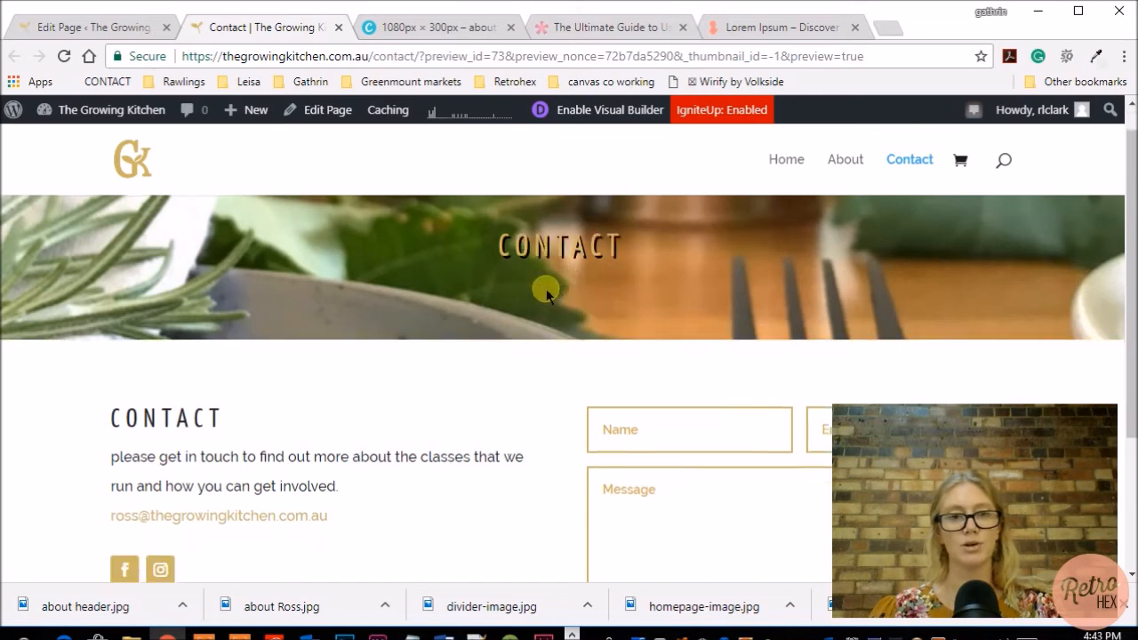
{"action": "scroll", "coordinate": [545, 294], "scroll_direction": "down", "scroll_amount": 3}
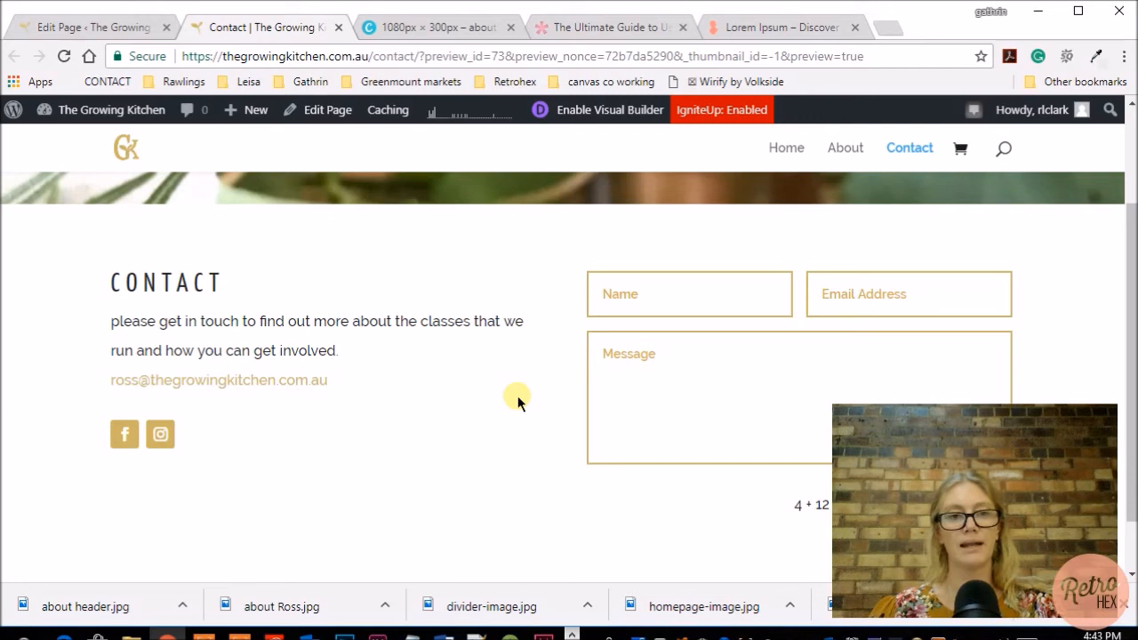
{"action": "scroll", "coordinate": [518, 402], "scroll_direction": "down", "scroll_amount": 2}
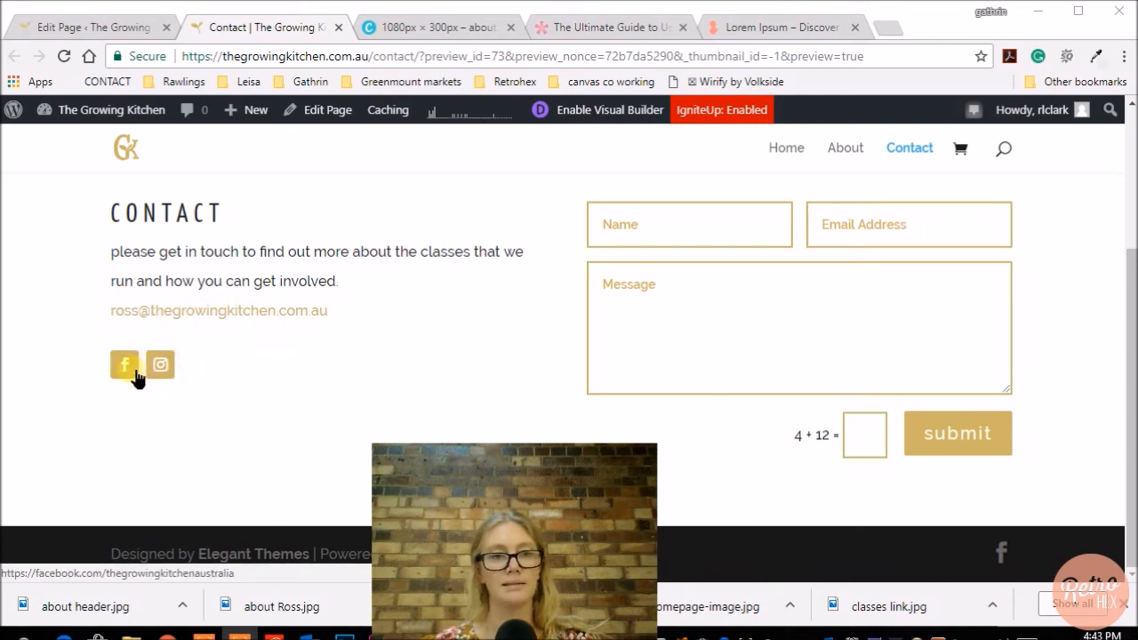
{"action": "scroll", "coordinate": [279, 386], "scroll_direction": "up", "scroll_amount": 3}
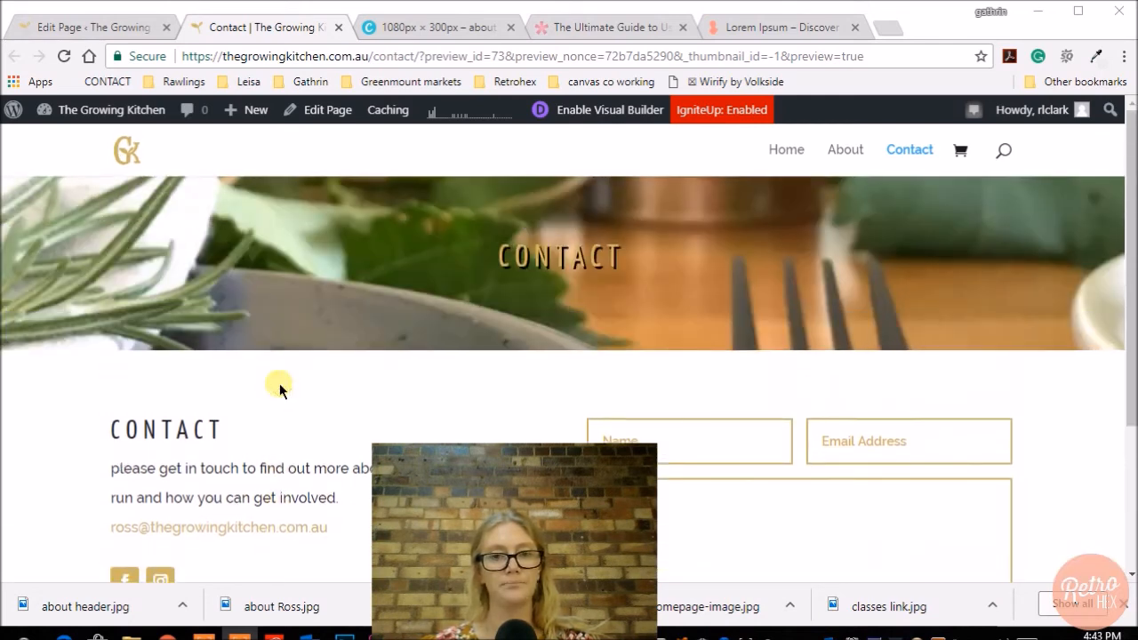
{"action": "scroll", "coordinate": [280, 383], "scroll_direction": "down", "scroll_amount": 3}
{"action": "scroll", "coordinate": [279, 383], "scroll_direction": "up", "scroll_amount": 3}
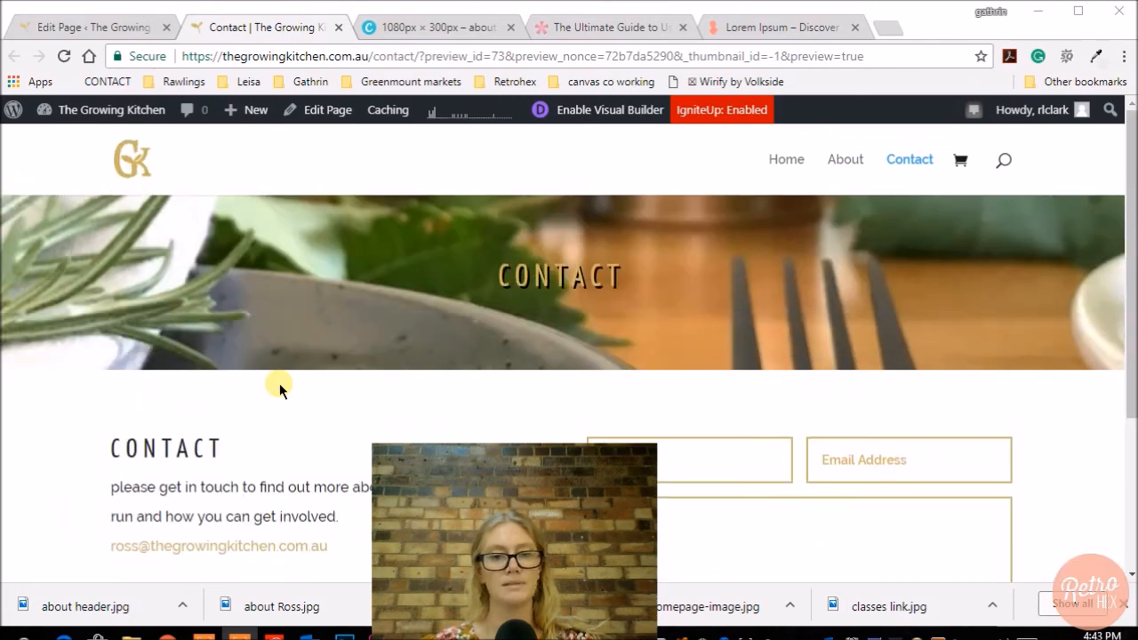
{"action": "left_click_drag", "start_coordinate": [457, 495], "coordinate": [571, 492]}
Go to the WordPress dashboard and look through the list of all the site's pages.
{"action": "mouse_move", "coordinate": [89, 110]}
{"action": "left_click", "coordinate": [74, 136]}
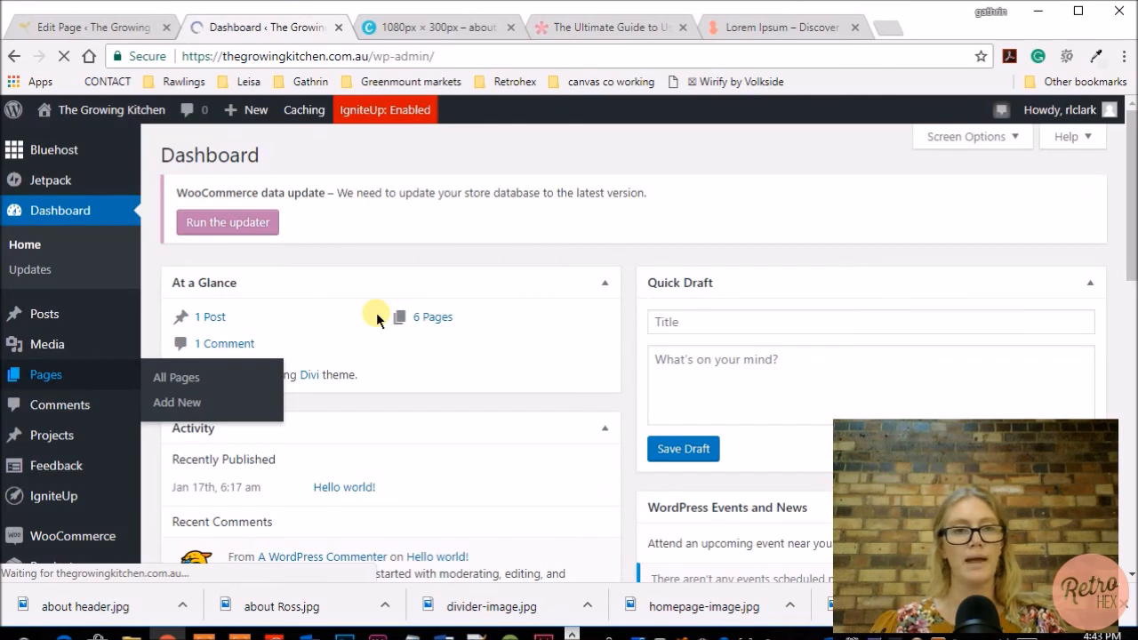
{"action": "scroll", "coordinate": [376, 312], "scroll_direction": "down", "scroll_amount": 1}
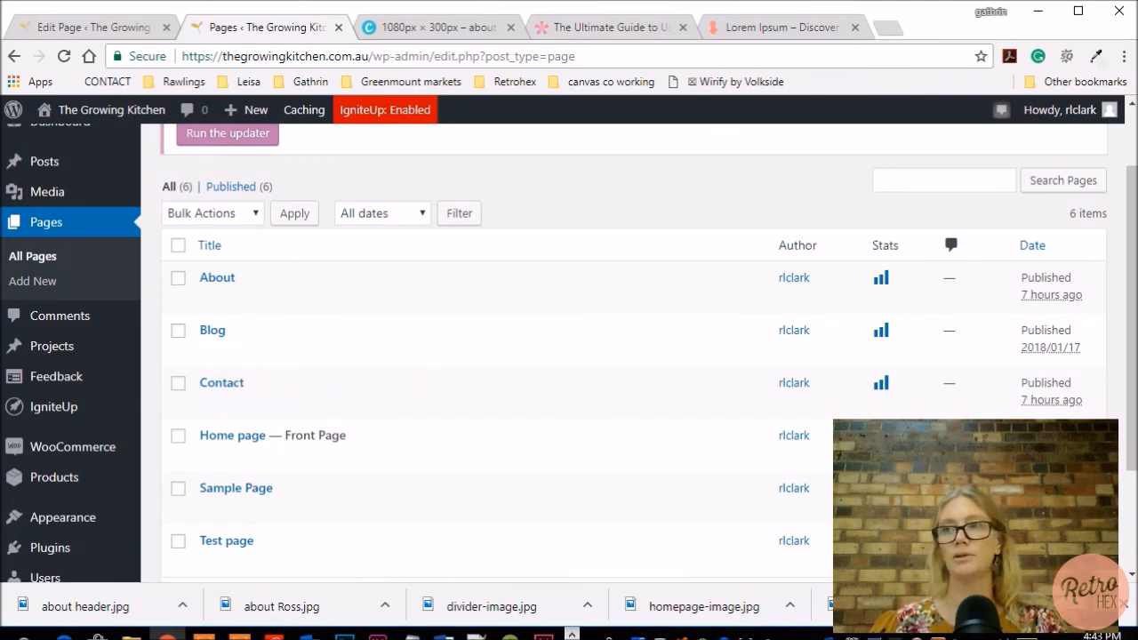
{"action": "left_click", "coordinate": [572, 639]}
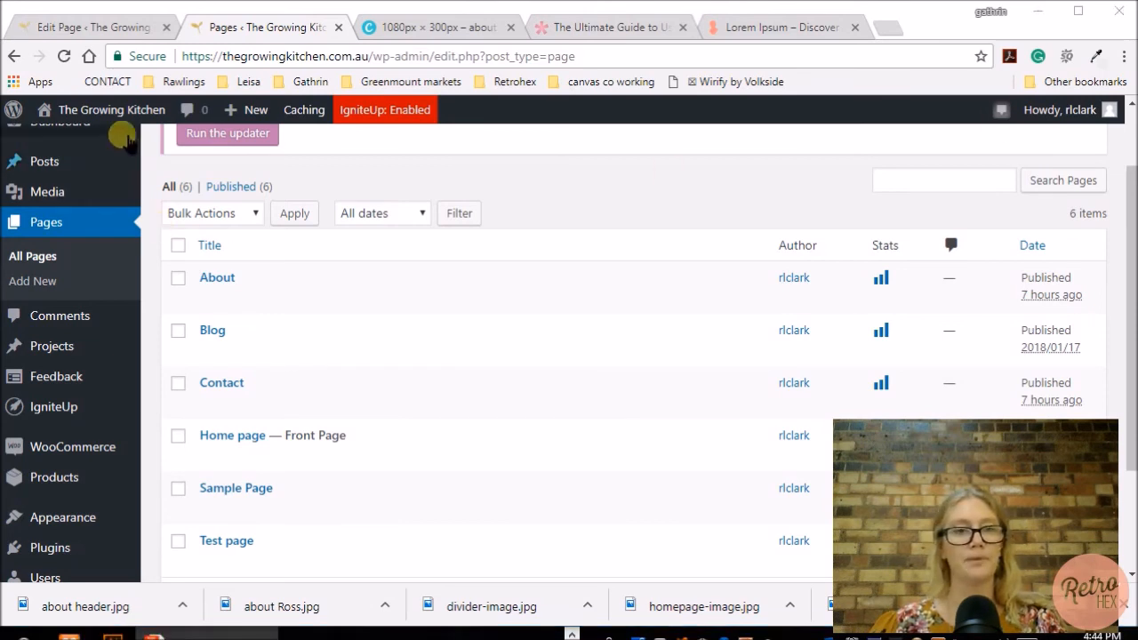
Visit the live site and examine the home page's hero area and the published Contact page.
{"action": "mouse_move", "coordinate": [106, 110]}
{"action": "left_click", "coordinate": [71, 143]}
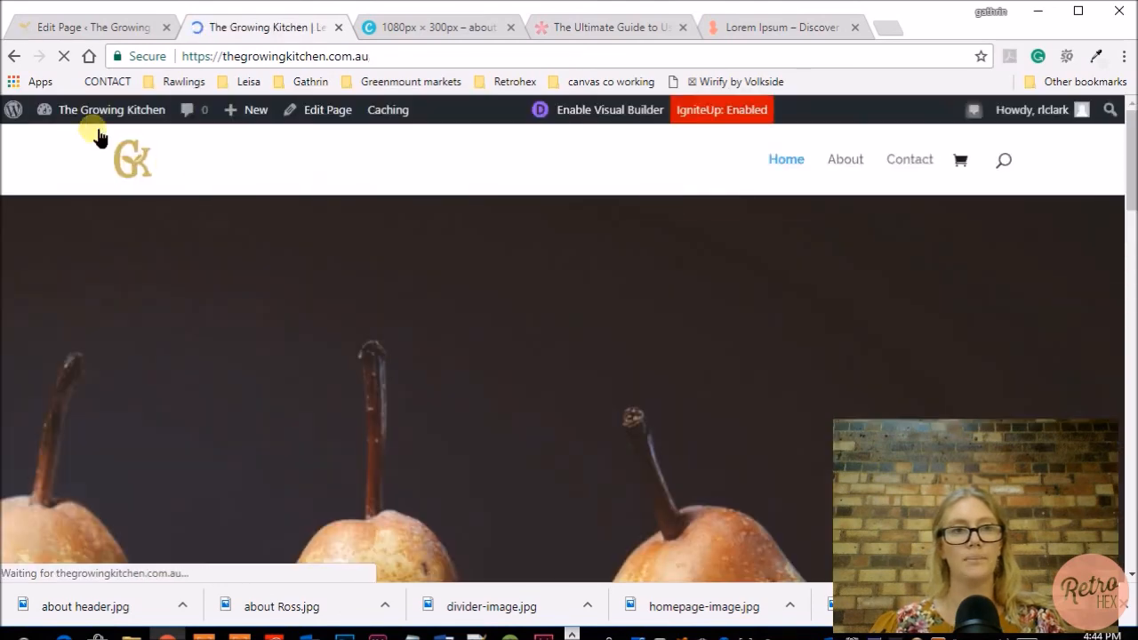
{"action": "mouse_move", "coordinate": [98, 120]}
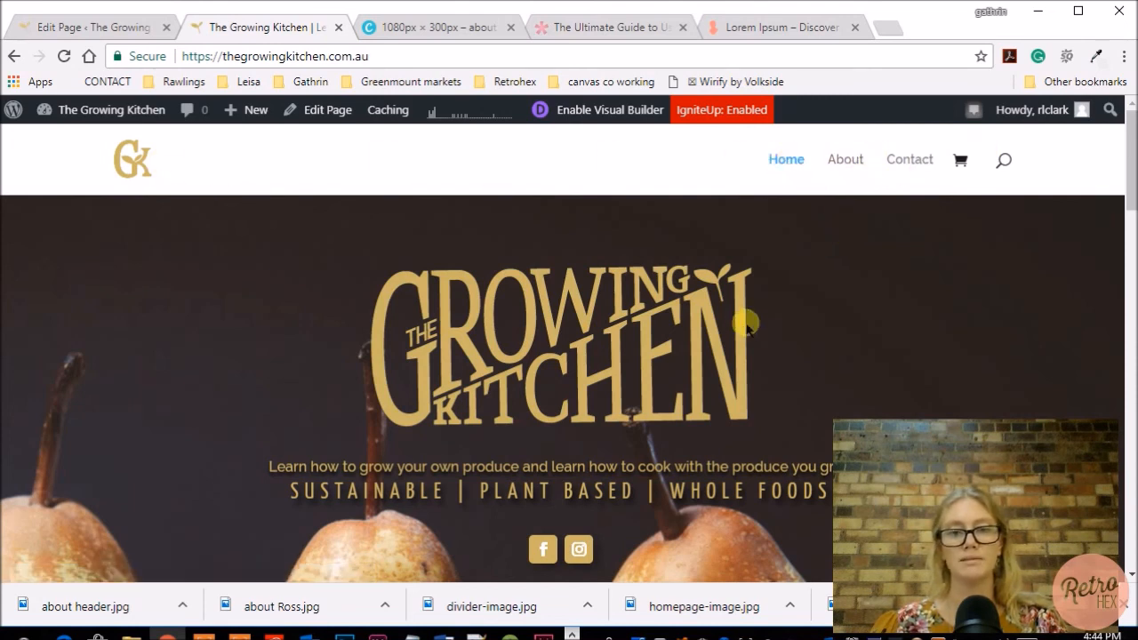
{"action": "scroll", "coordinate": [832, 322], "scroll_direction": "down", "scroll_amount": 2}
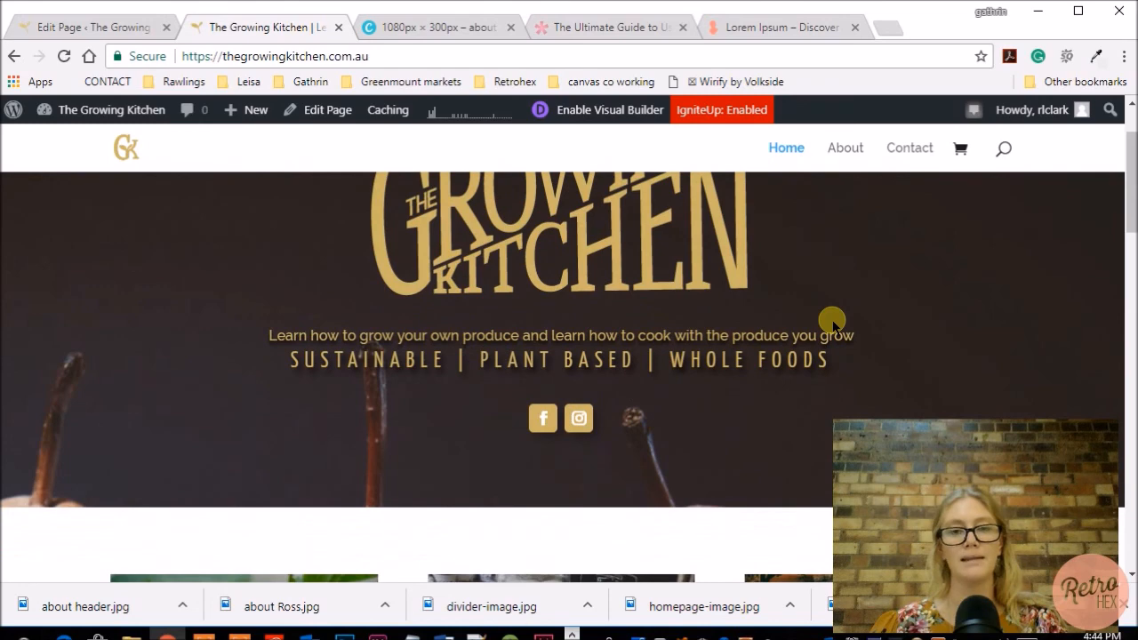
{"action": "scroll", "coordinate": [832, 322], "scroll_direction": "up", "scroll_amount": 2}
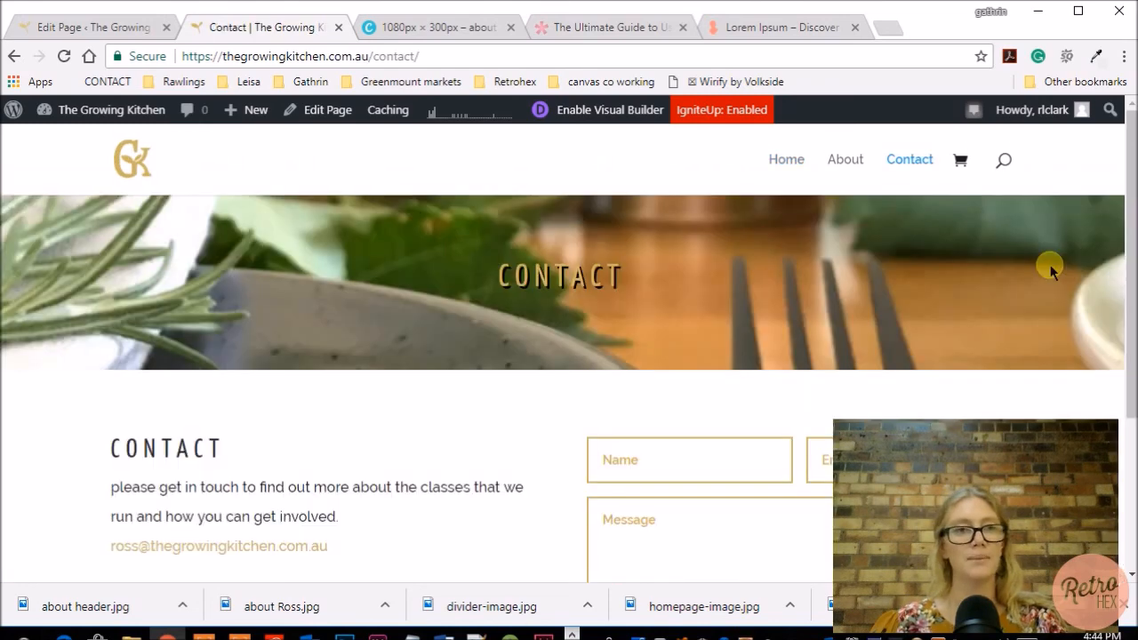